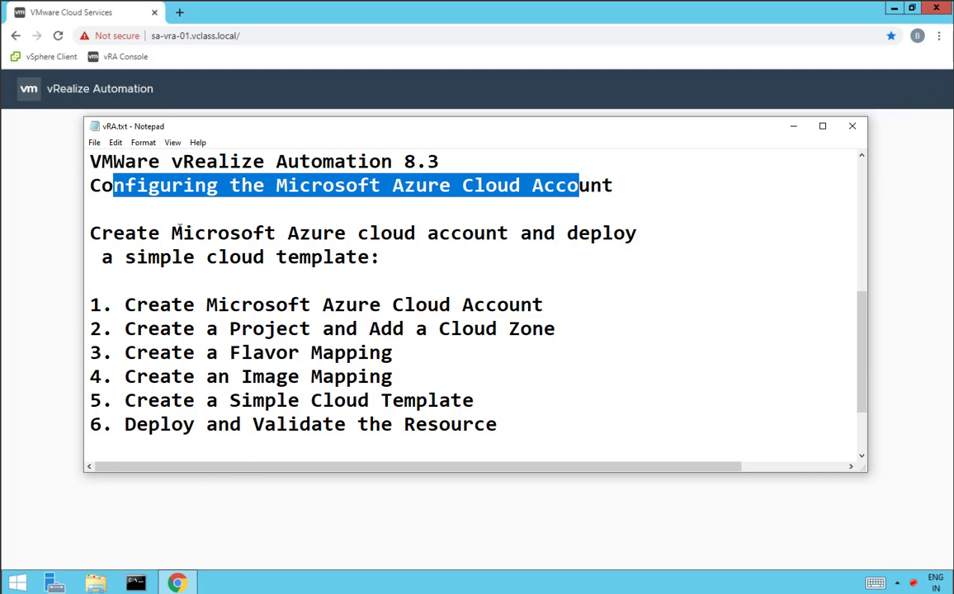
Highlight the Azure goal and each of the six plan steps in vRA.txt, then set Notepad aside
{"action": "left_click_drag", "start_coordinate": [102, 234], "coordinate": [636, 234]}
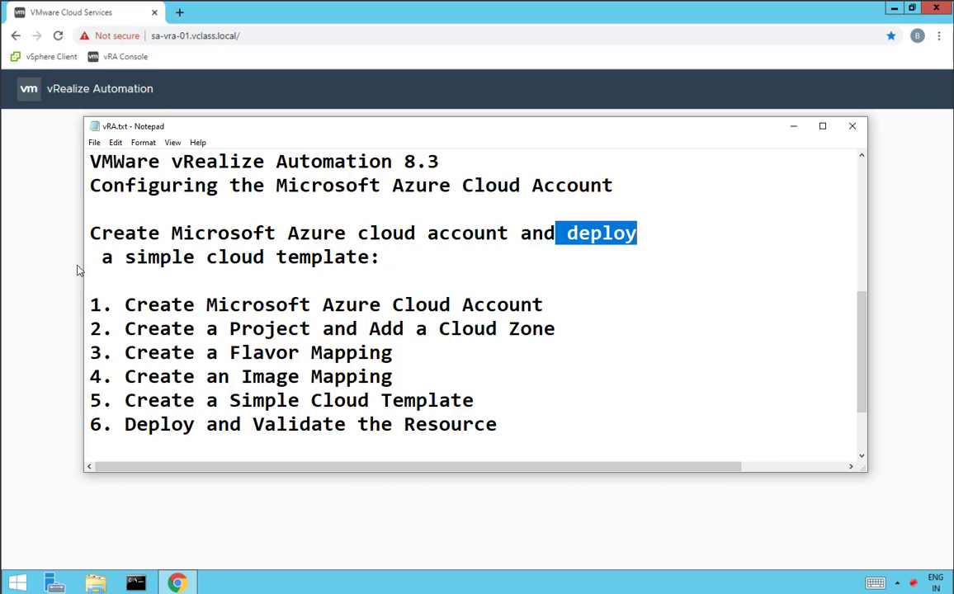
{"action": "left_click_drag", "start_coordinate": [100, 257], "coordinate": [346, 256]}
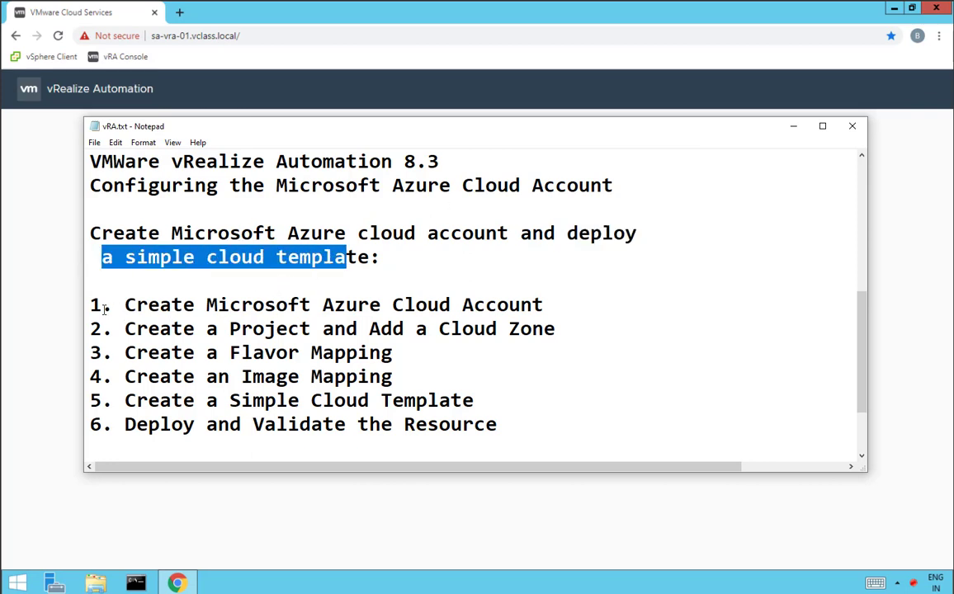
{"action": "left_click_drag", "start_coordinate": [90, 304], "coordinate": [521, 305]}
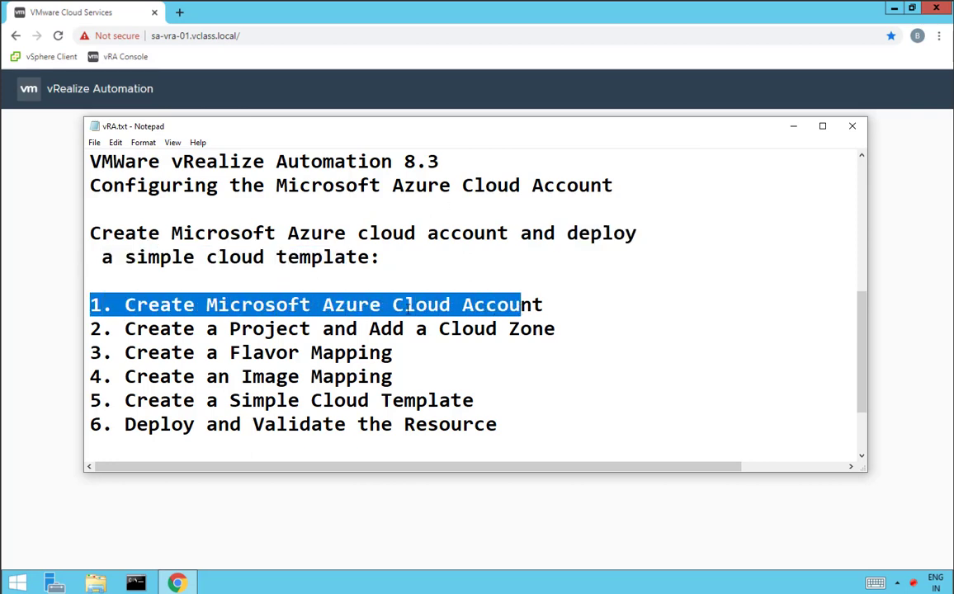
{"action": "left_click_drag", "start_coordinate": [323, 305], "coordinate": [545, 305]}
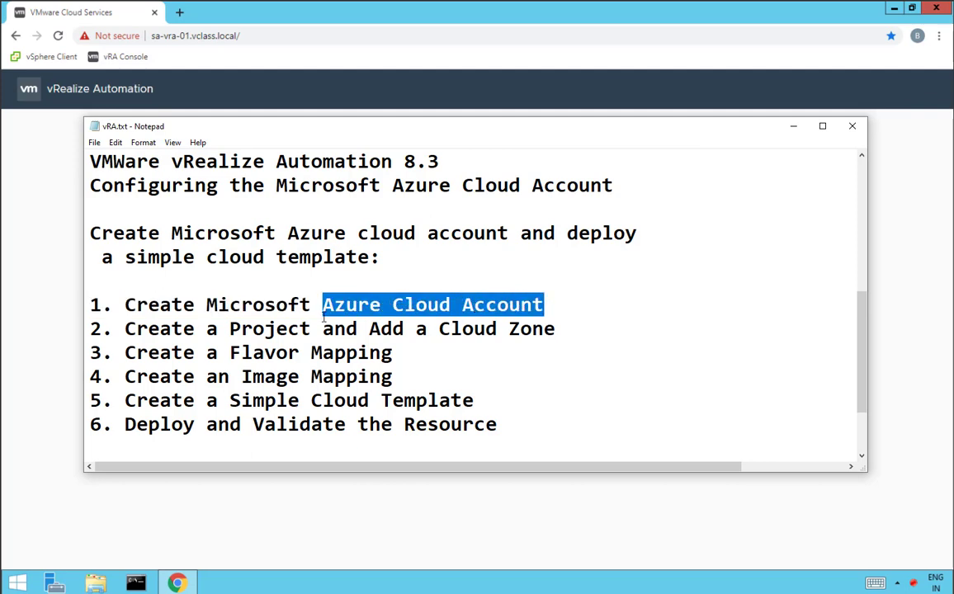
{"action": "left_click_drag", "start_coordinate": [123, 333], "coordinate": [558, 331]}
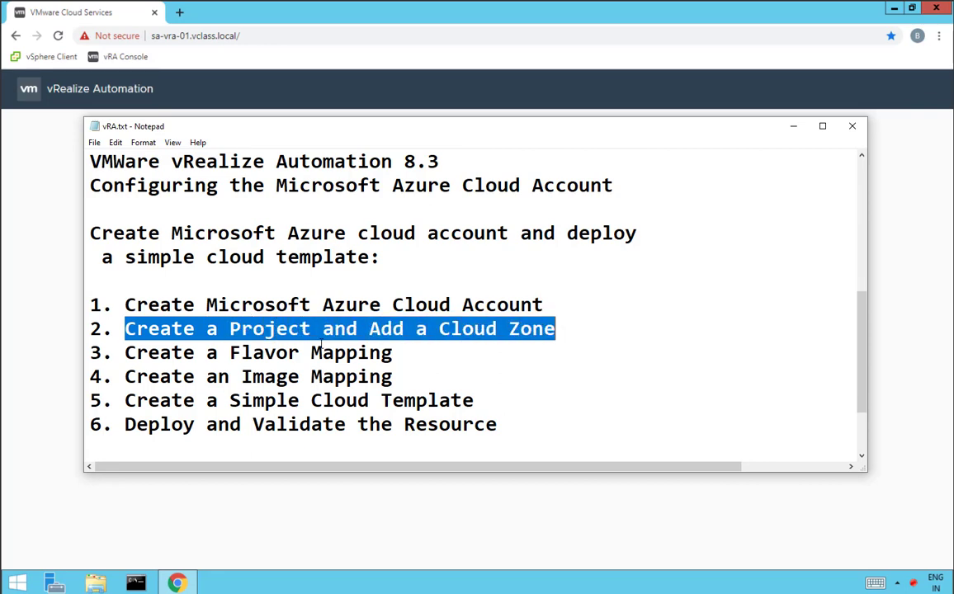
{"action": "left_click_drag", "start_coordinate": [102, 354], "coordinate": [411, 353]}
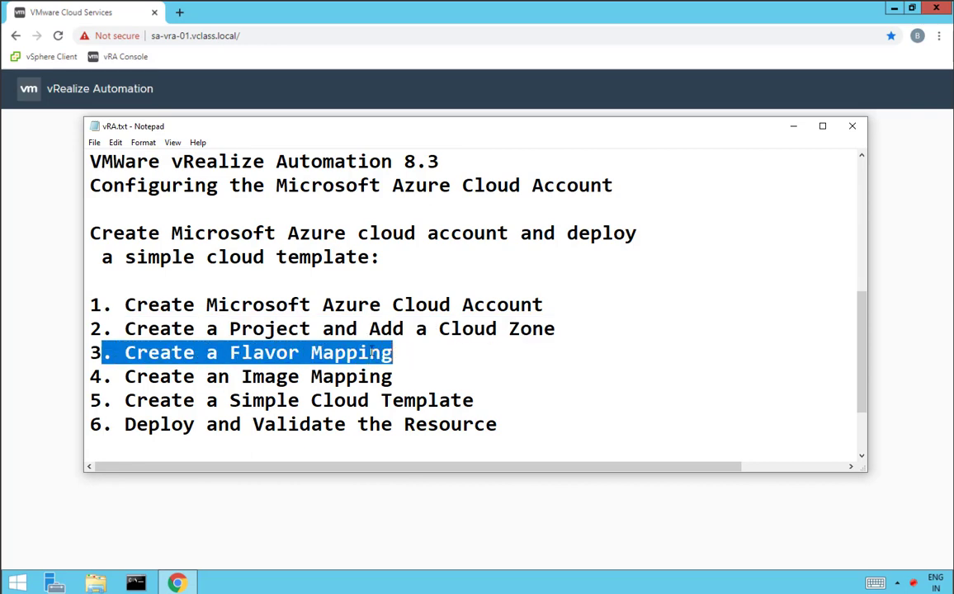
{"action": "left_click_drag", "start_coordinate": [124, 376], "coordinate": [407, 375]}
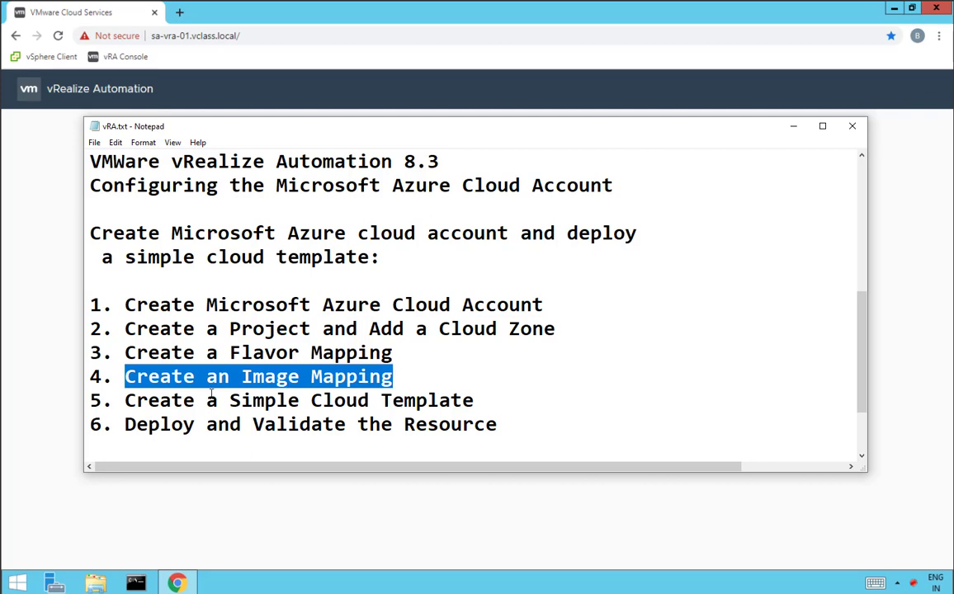
{"action": "left_click_drag", "start_coordinate": [123, 402], "coordinate": [477, 400]}
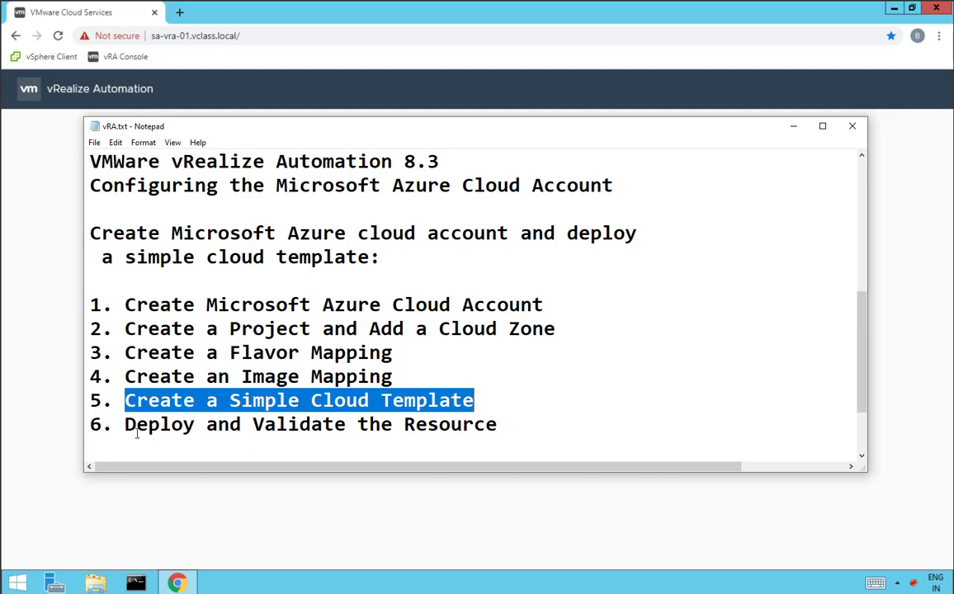
{"action": "left_click_drag", "start_coordinate": [124, 424], "coordinate": [439, 424]}
{"action": "left_click_drag", "start_coordinate": [312, 305], "coordinate": [451, 305]}
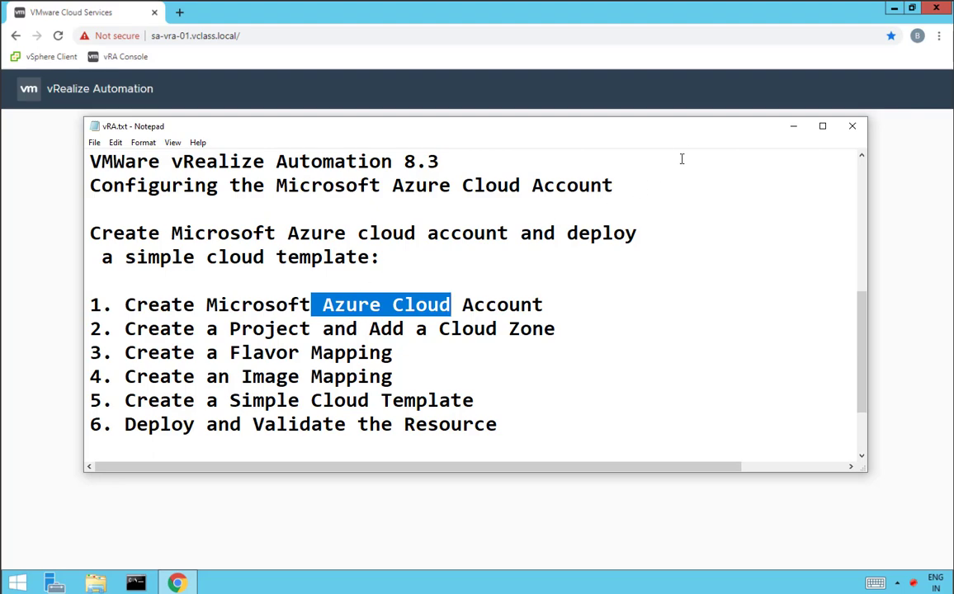
{"action": "left_click_drag", "start_coordinate": [628, 122], "coordinate": [483, 125]}
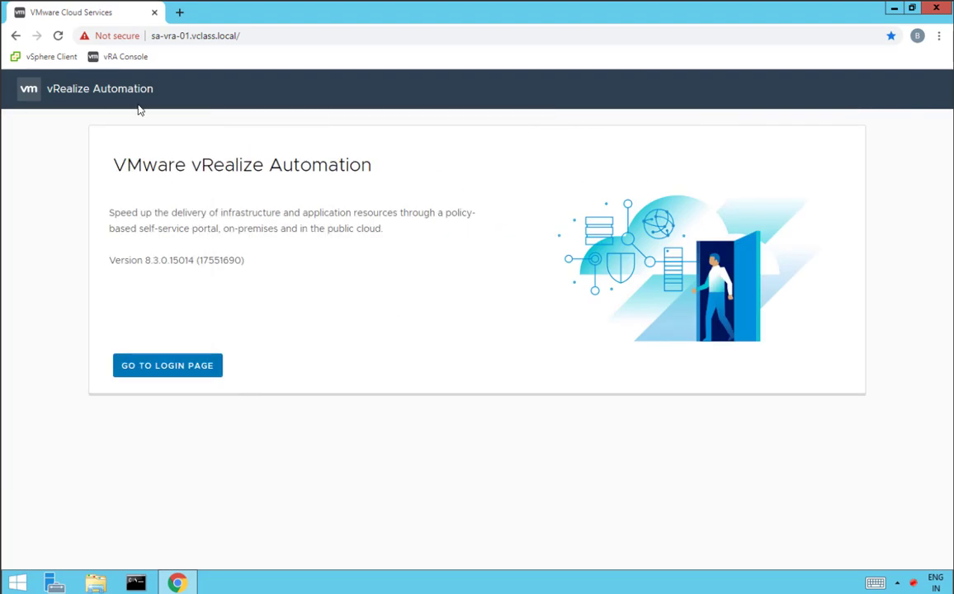
Sign in to vRealize Automation as the configuration admin with the account password
{"action": "left_click", "coordinate": [153, 364]}
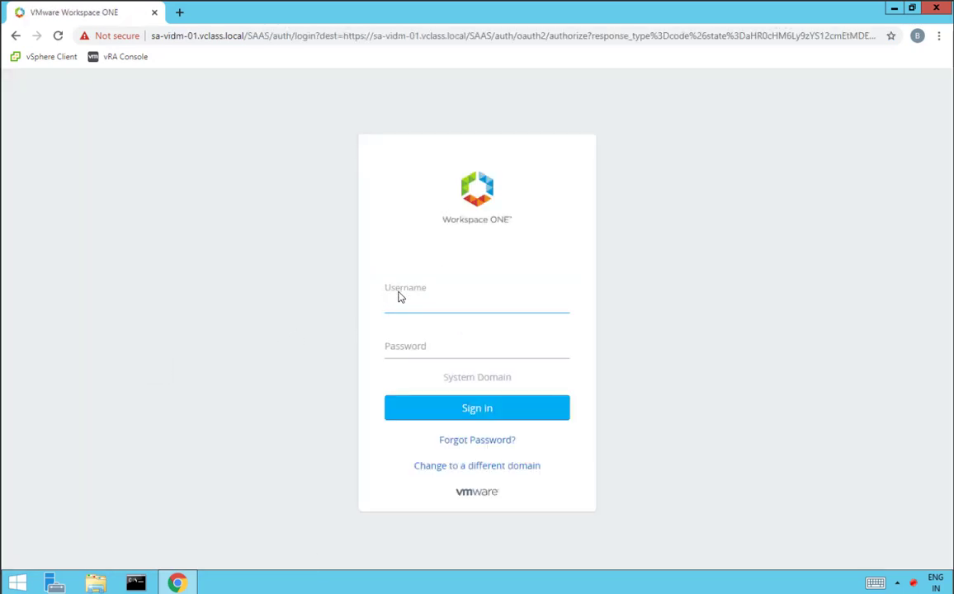
{"action": "type", "text": "configadmin"}
{"action": "left_click", "coordinate": [417, 355]}
{"action": "type", "text": "VMware1!"}
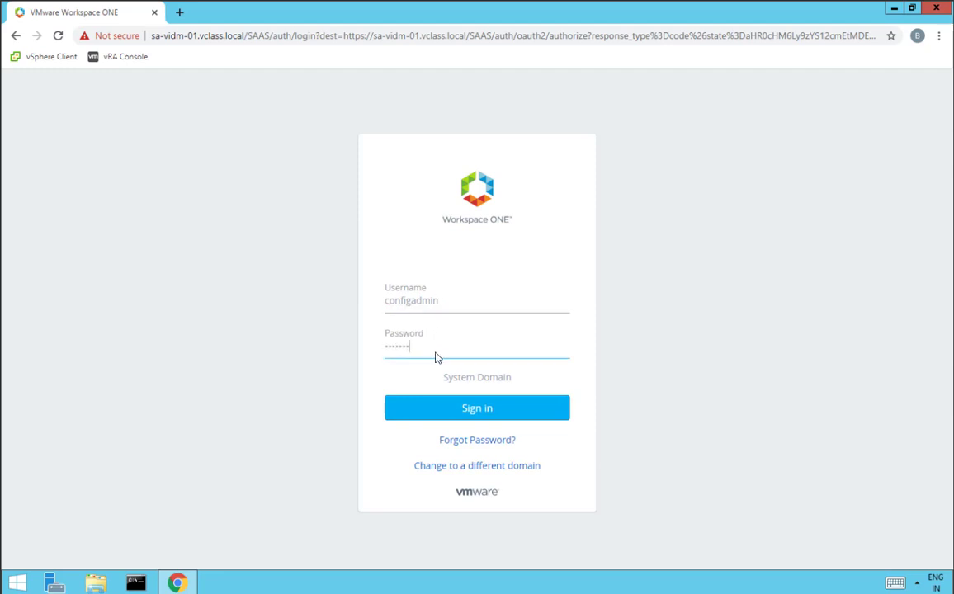
{"action": "left_click", "coordinate": [477, 408]}
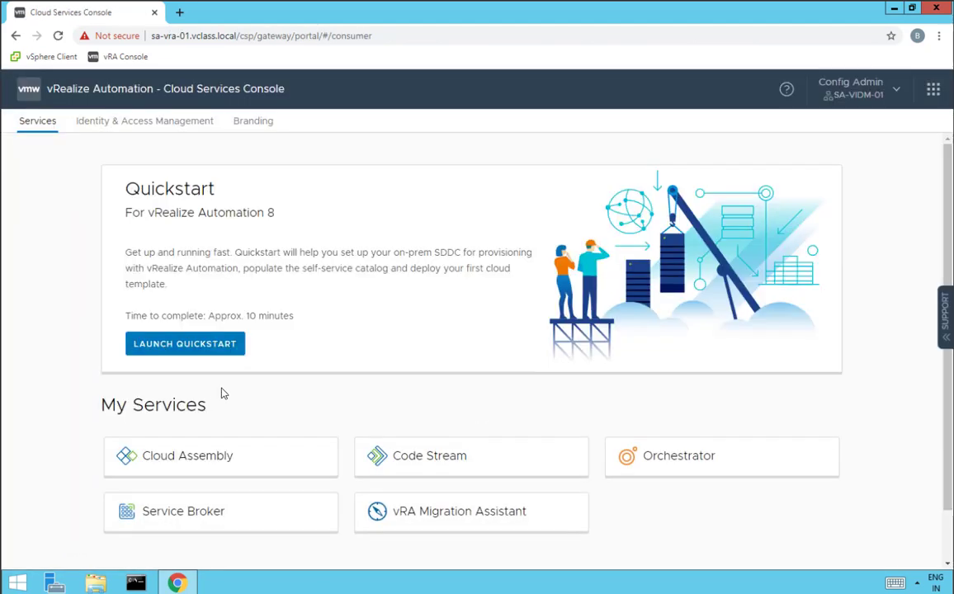
In Cloud Assembly, start adding a new Microsoft Azure cloud account
{"action": "left_click", "coordinate": [210, 461]}
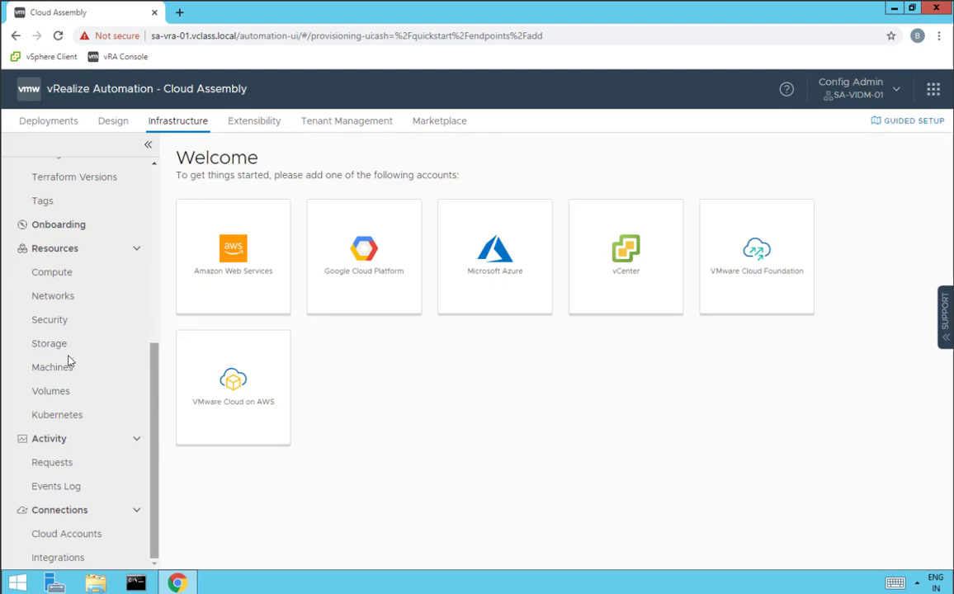
{"action": "left_click", "coordinate": [66, 533]}
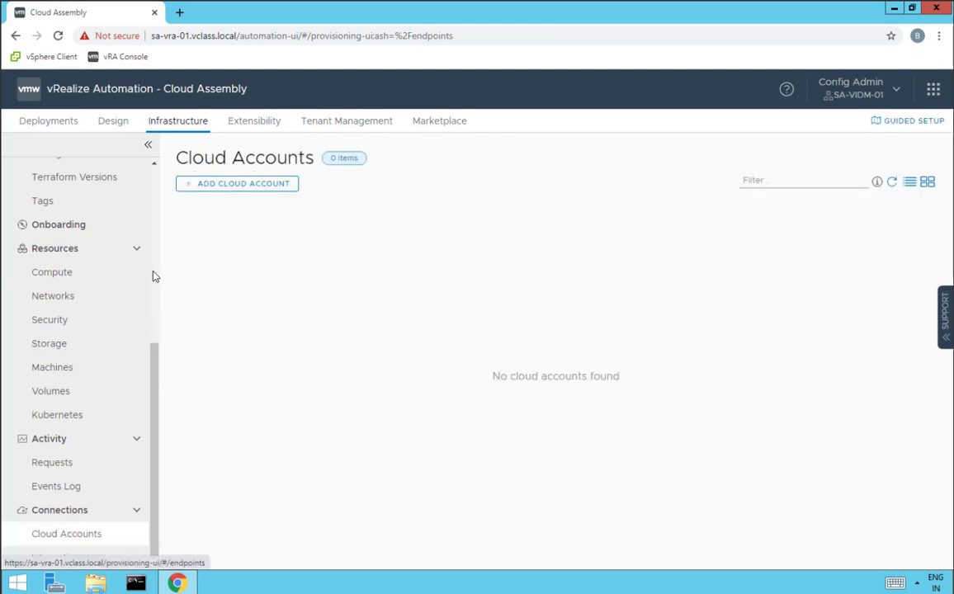
{"action": "left_click", "coordinate": [246, 189]}
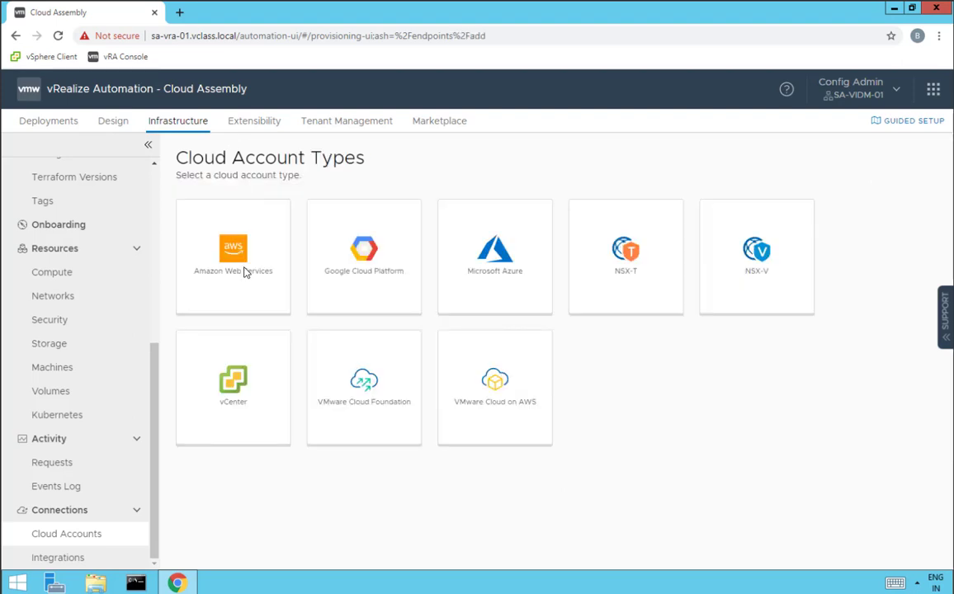
{"action": "left_click", "coordinate": [501, 269]}
Name the account VMW-Azure and paste in the subscription ID, tenant ID, client ID and secret
{"action": "left_click", "coordinate": [394, 194]}
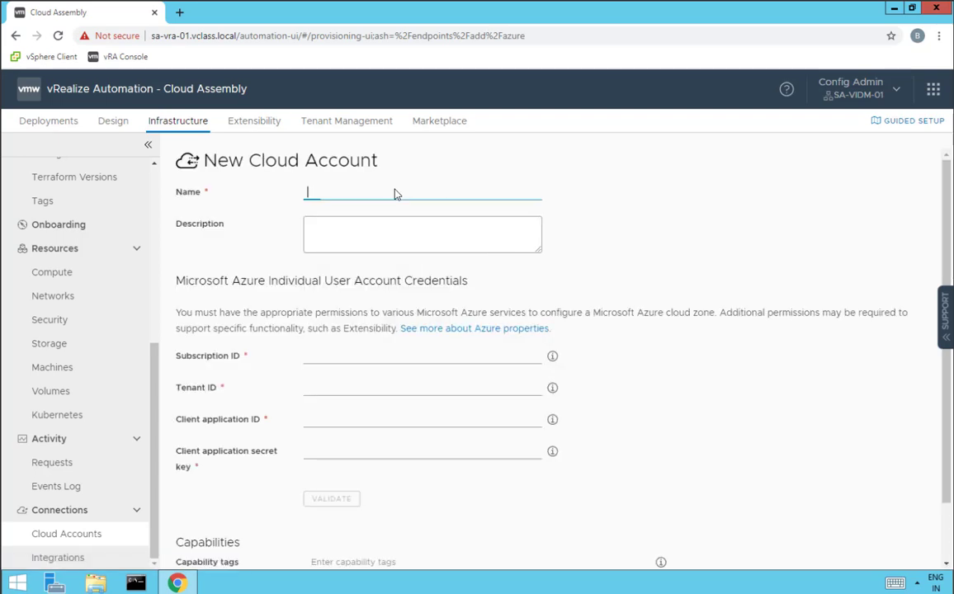
{"action": "type", "text": "VMW-Azure"}
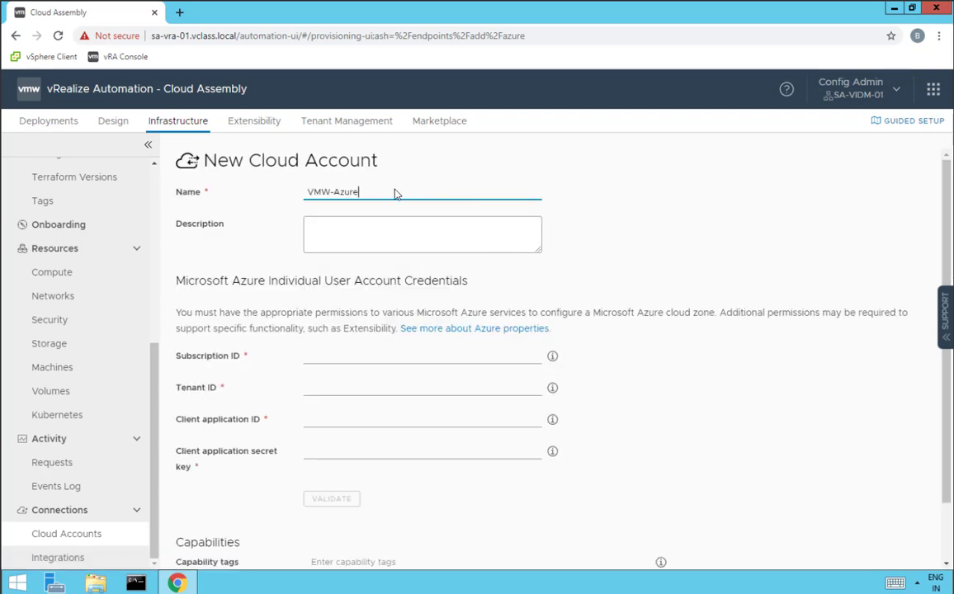
{"action": "key", "text": "Tab"}
{"action": "key", "text": "Tab"}
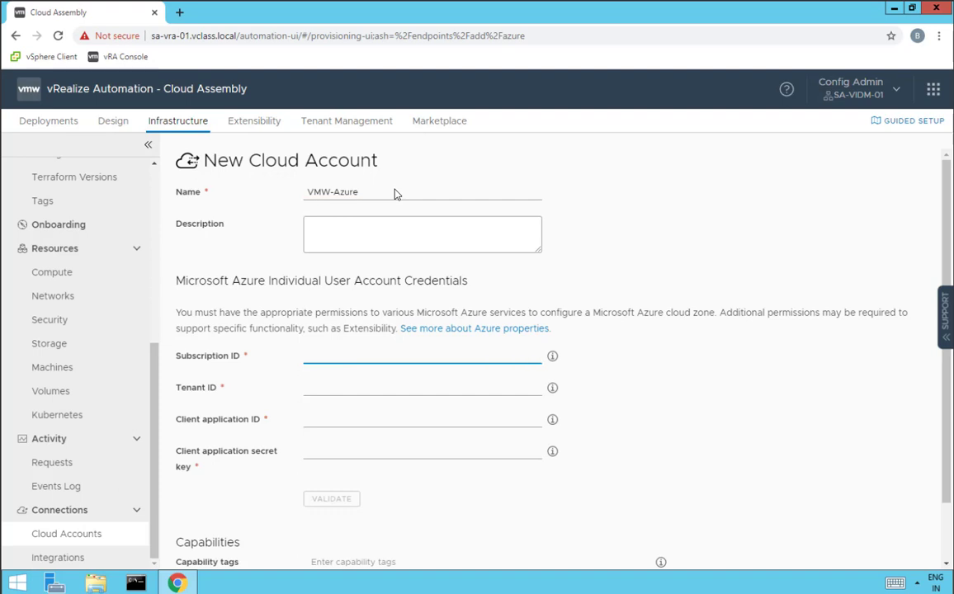
{"action": "type", "text": "77ec0351-2d26-46b8-9c17-0c0aa8aed78a"}
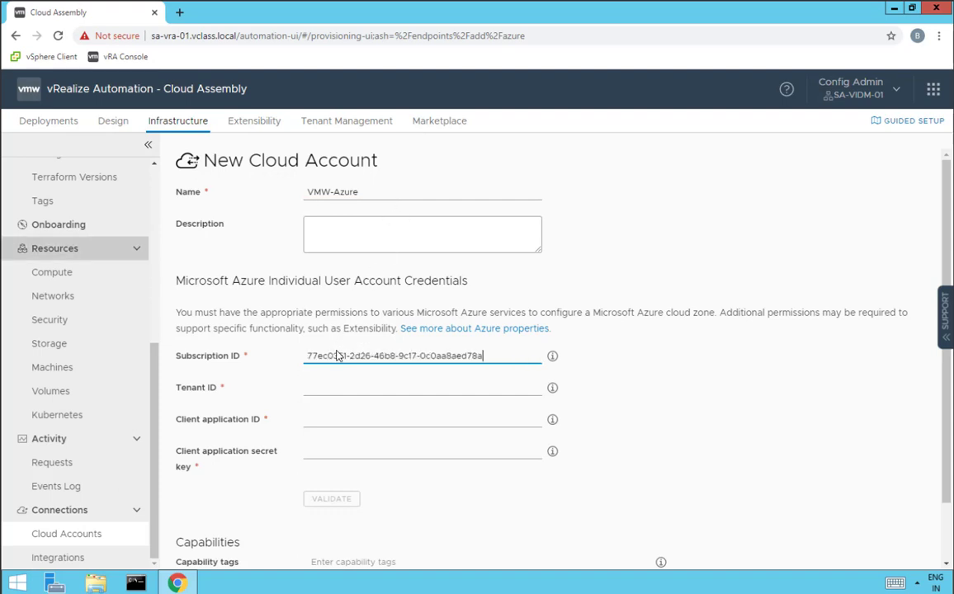
{"action": "key", "text": "Tab"}
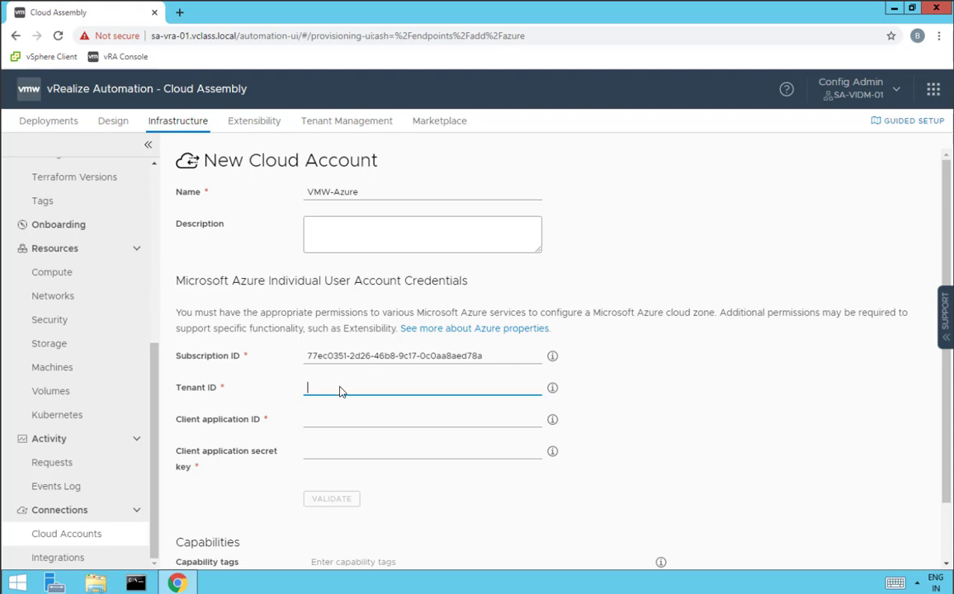
{"action": "type", "text": "b39138da-3cee-4b4a-a4d6-cd83d9dd62f0"}
{"action": "key", "text": "Tab"}
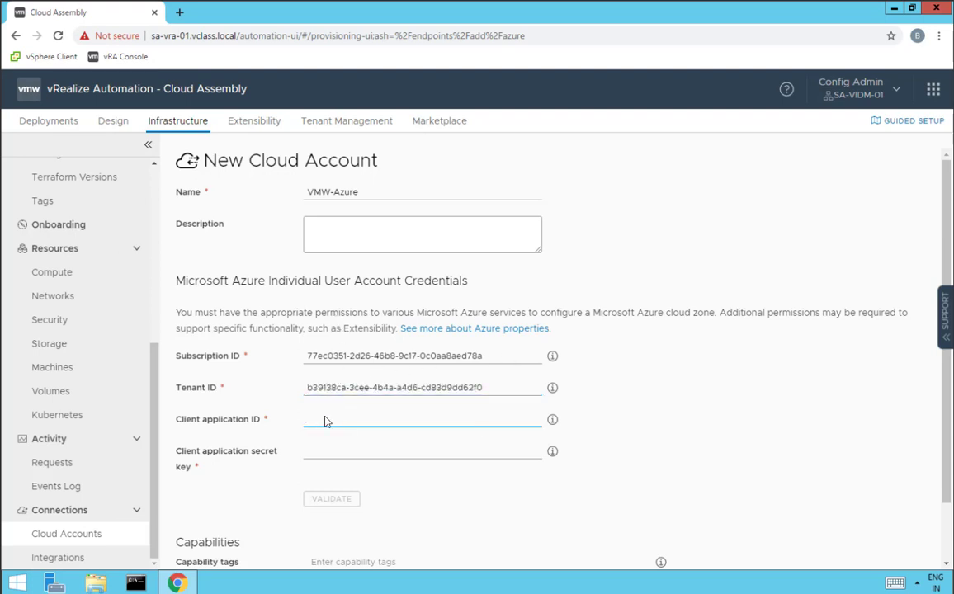
{"action": "key", "text": "ctrl+v"}
{"action": "key", "text": "Tab"}
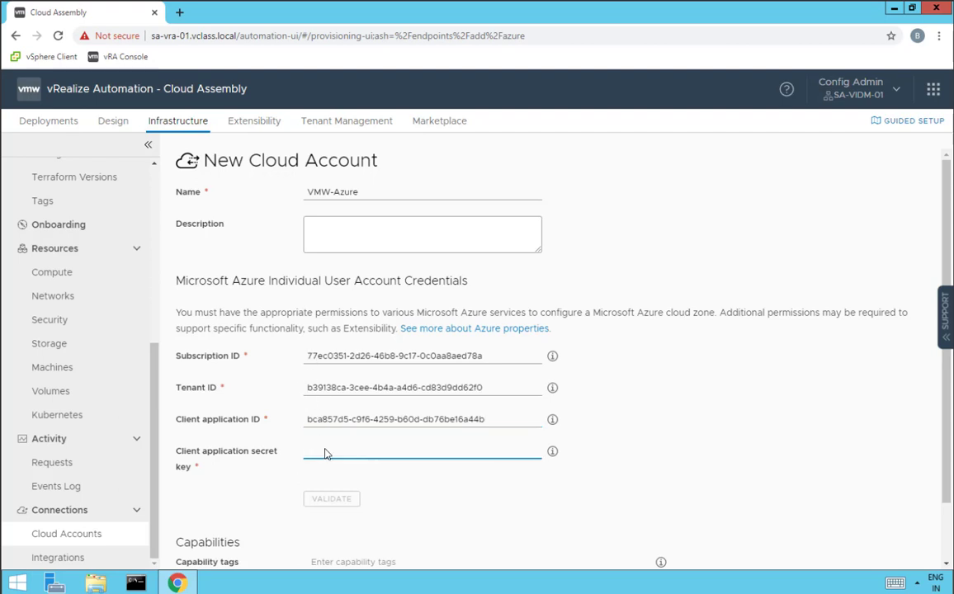
{"action": "key", "text": "ctrl+v"}
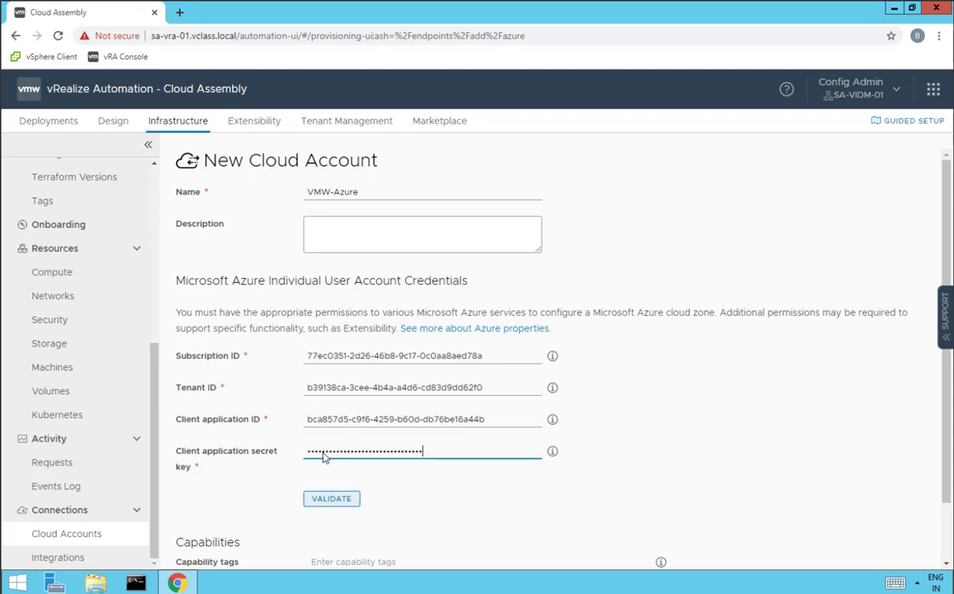
Validate the Azure credentials, allow provisioning to East US, and add the account
{"action": "left_click", "coordinate": [336, 503]}
{"action": "scroll", "coordinate": [330, 487], "scroll_direction": "down", "scroll_amount": 3}
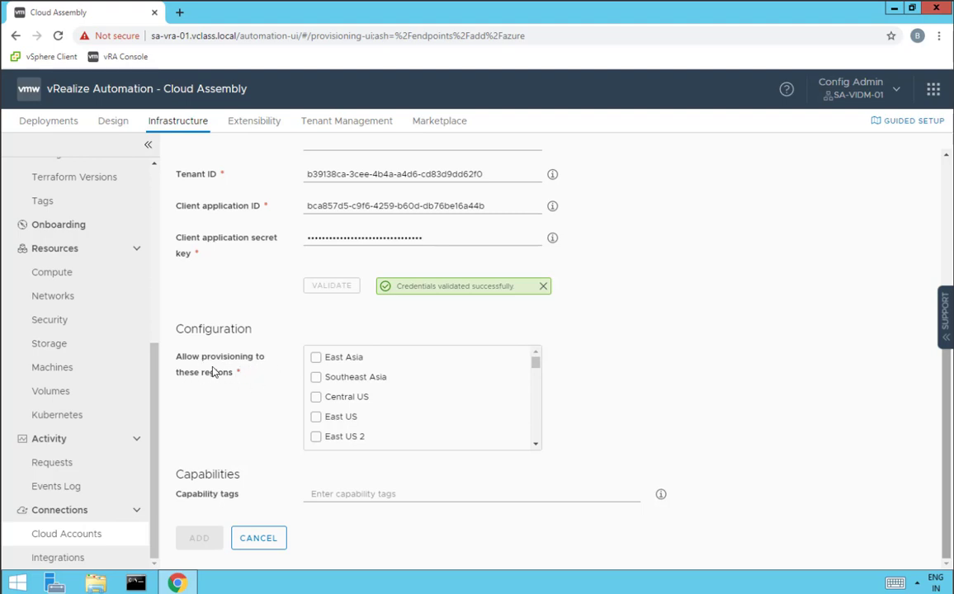
{"action": "left_click", "coordinate": [316, 418]}
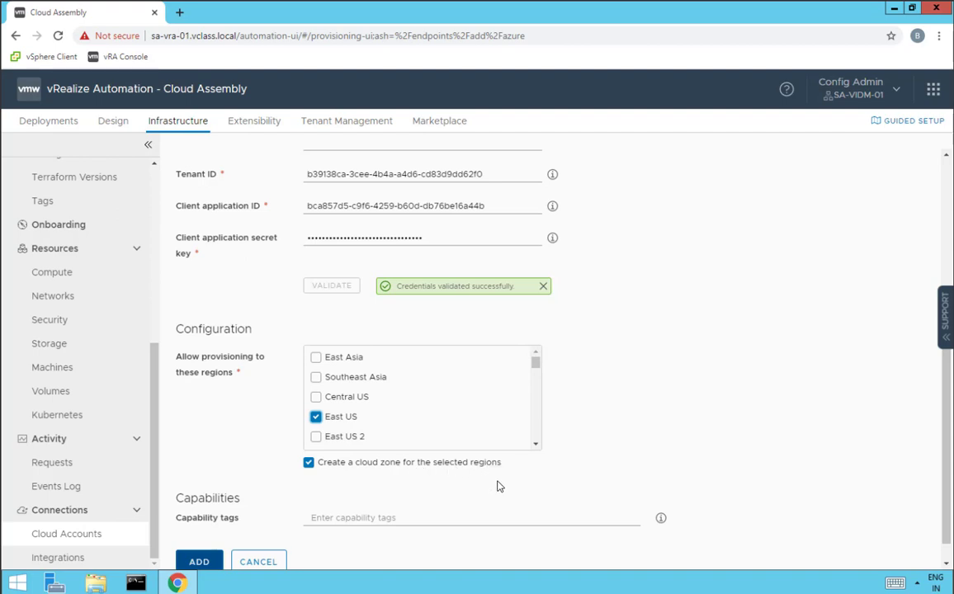
{"action": "left_click", "coordinate": [215, 562]}
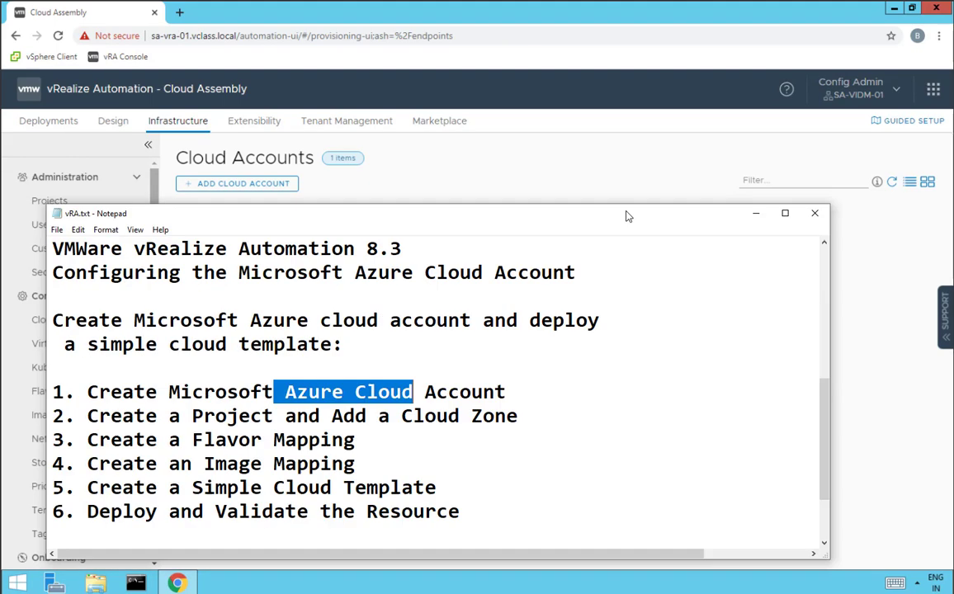
{"action": "left_click_drag", "start_coordinate": [173, 359], "coordinate": [568, 360]}
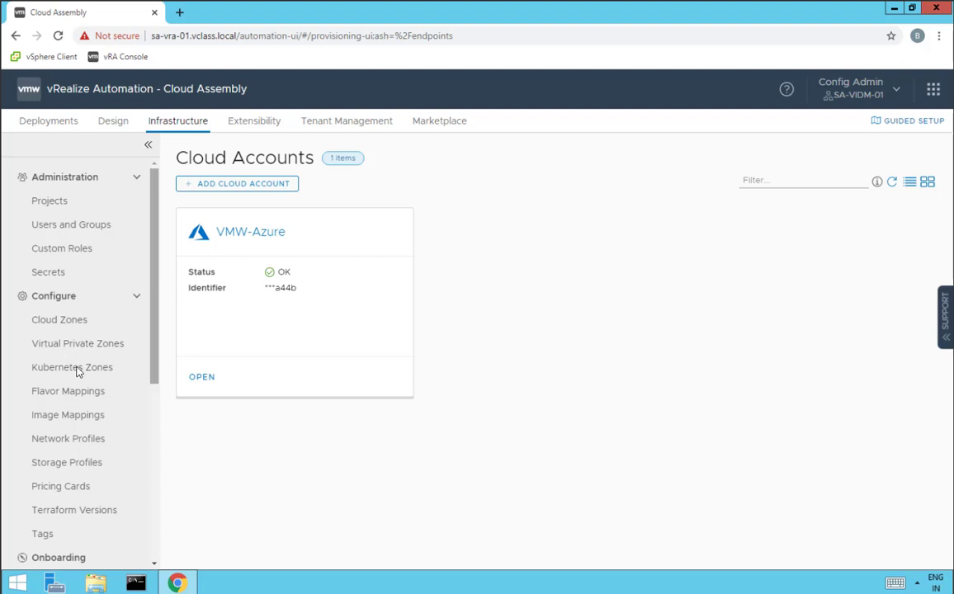
Start a new project named VMW-Azure
{"action": "left_click", "coordinate": [46, 202]}
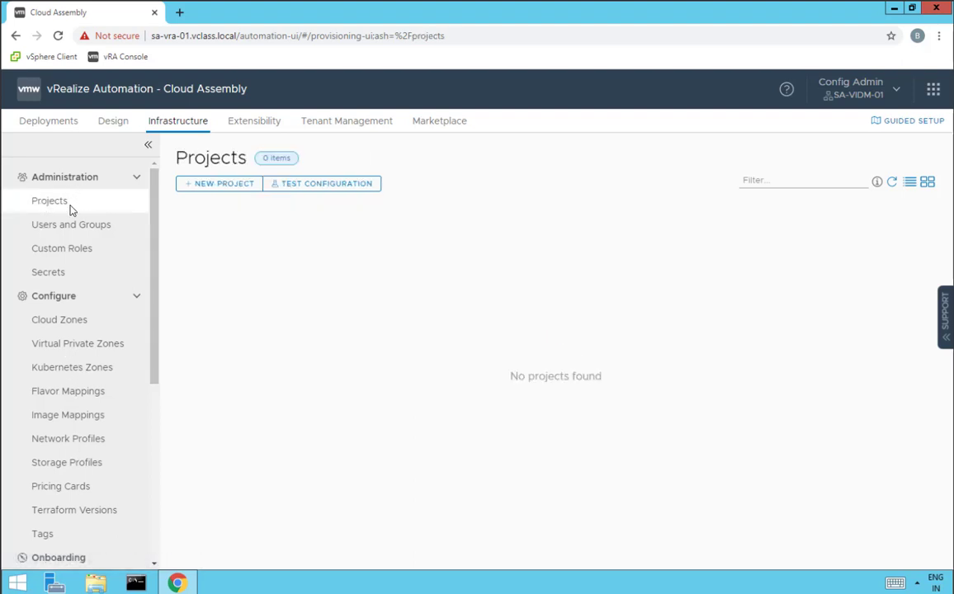
{"action": "left_click", "coordinate": [210, 185]}
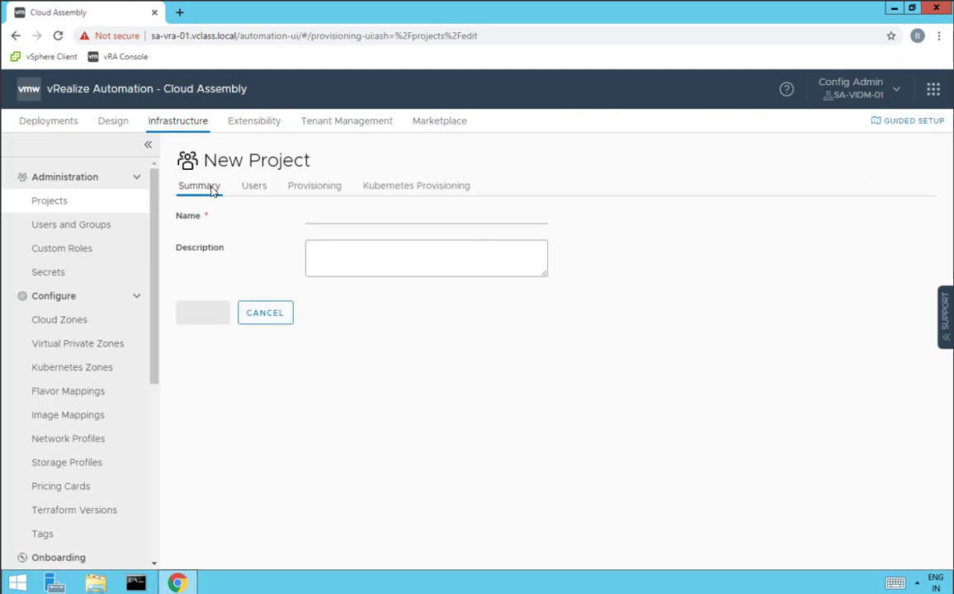
{"action": "left_click", "coordinate": [332, 220]}
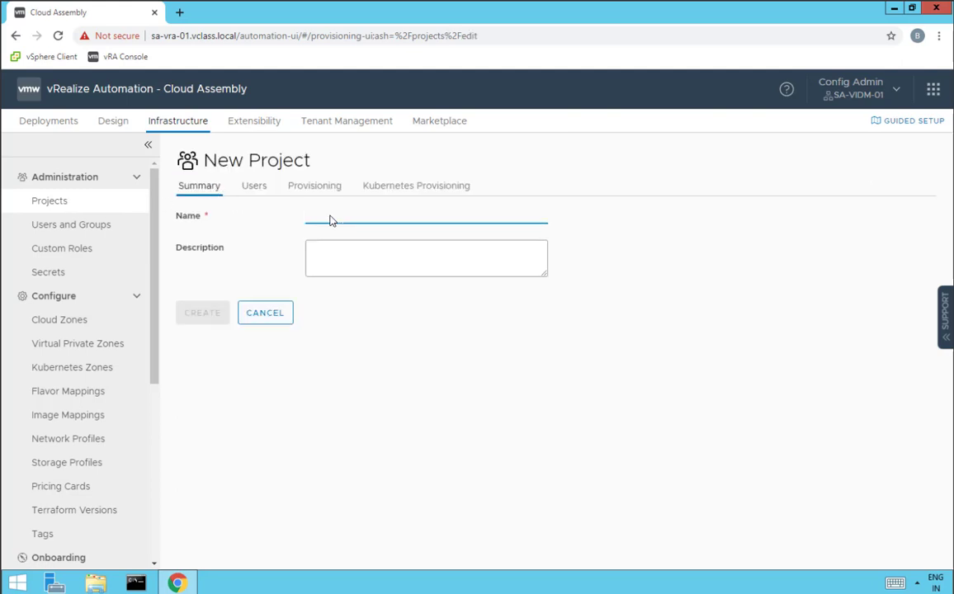
{"action": "type", "text": "VMW-Azure"}
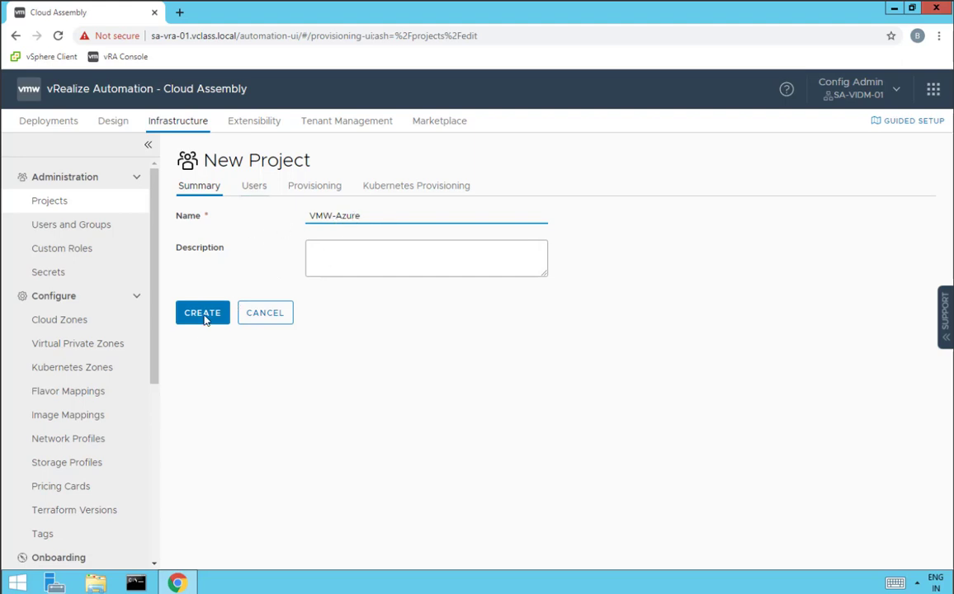
Add the configuration admin user to the project with the Member role
{"action": "left_click", "coordinate": [255, 186]}
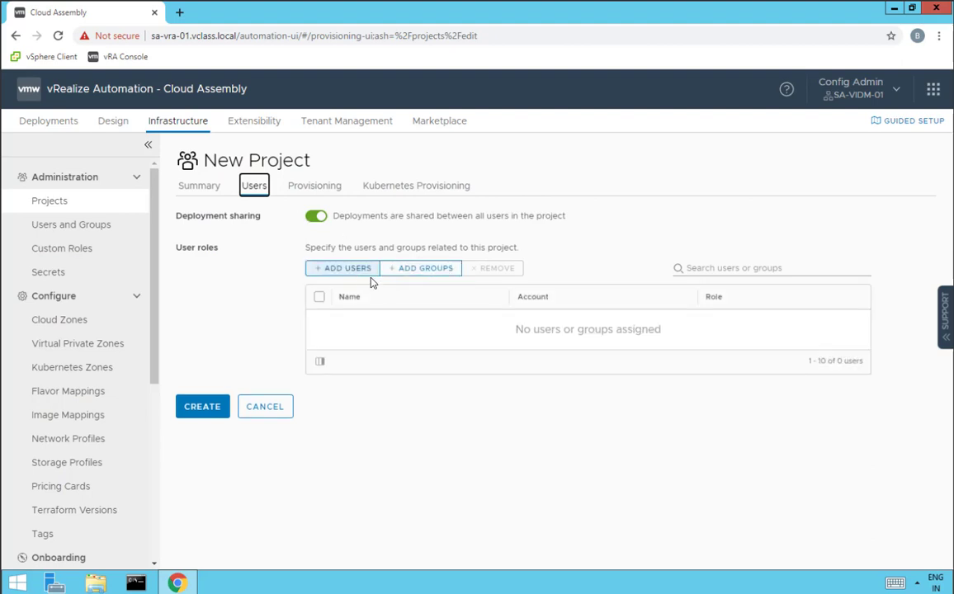
{"action": "left_click", "coordinate": [357, 272]}
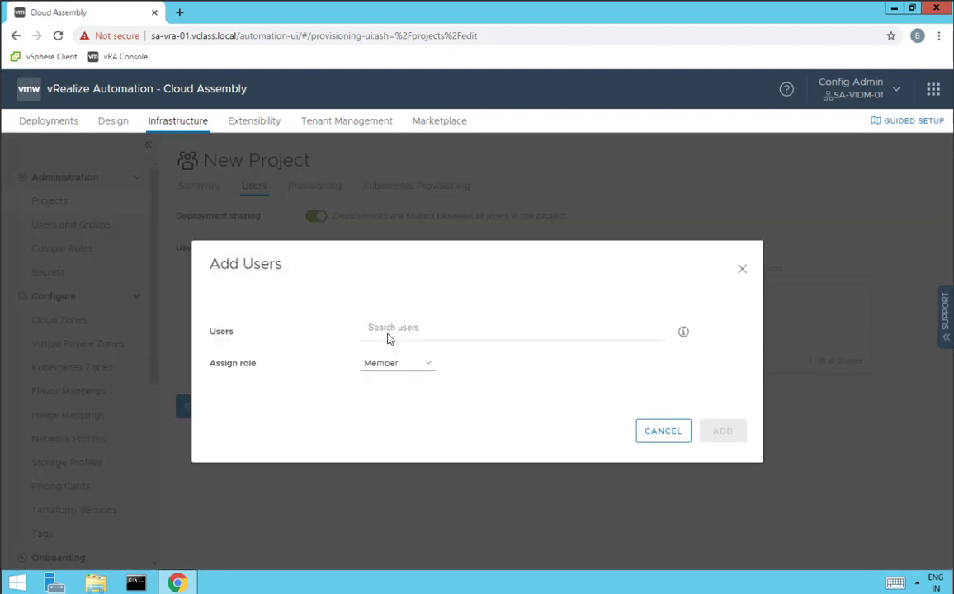
{"action": "left_click", "coordinate": [388, 337]}
{"action": "type", "text": "configadmin"}
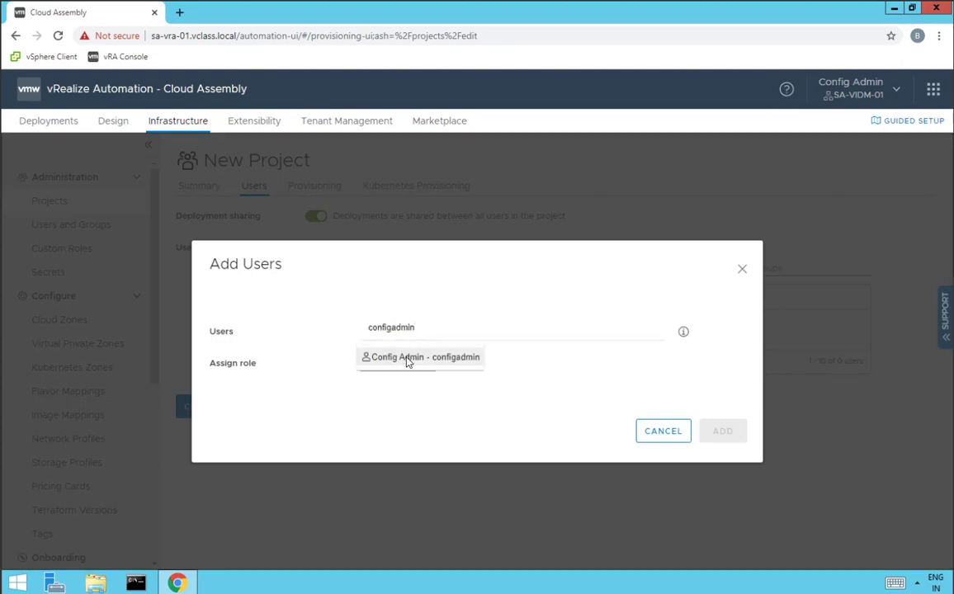
{"action": "left_click", "coordinate": [406, 360]}
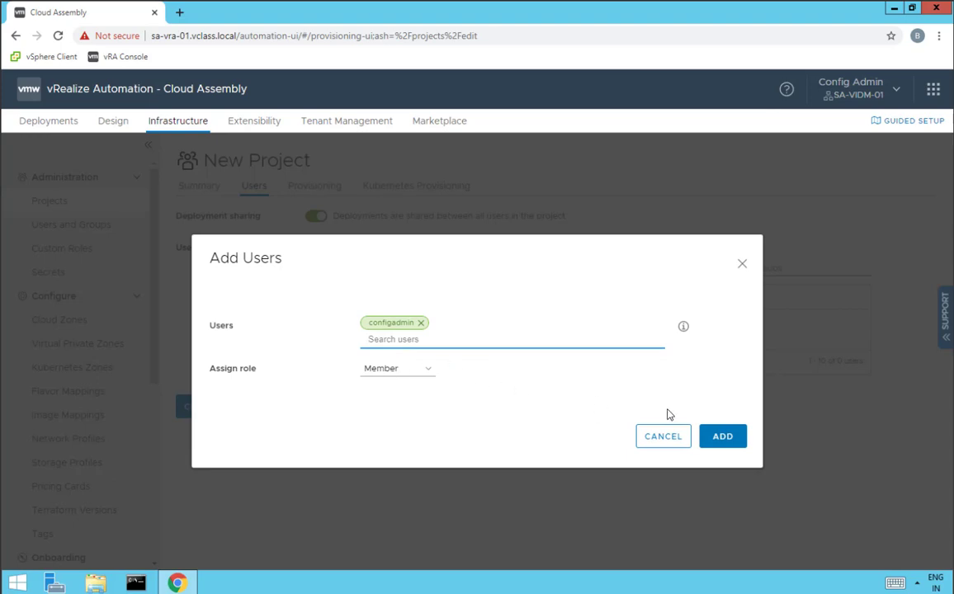
{"action": "left_click", "coordinate": [722, 438]}
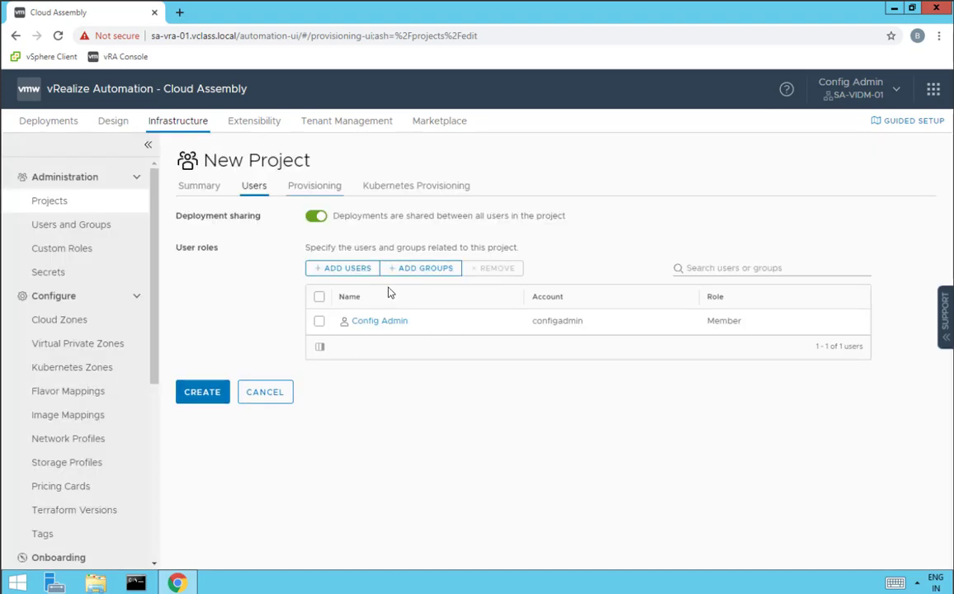
Attach the VMW-Azure / East US cloud zone under Provisioning and create the project
{"action": "left_click", "coordinate": [336, 191]}
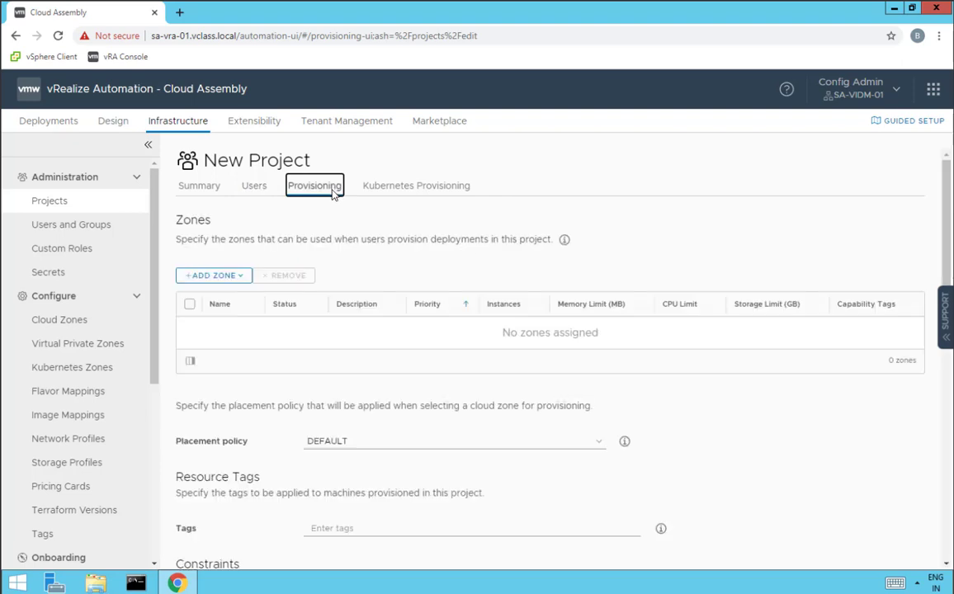
{"action": "left_click", "coordinate": [216, 278]}
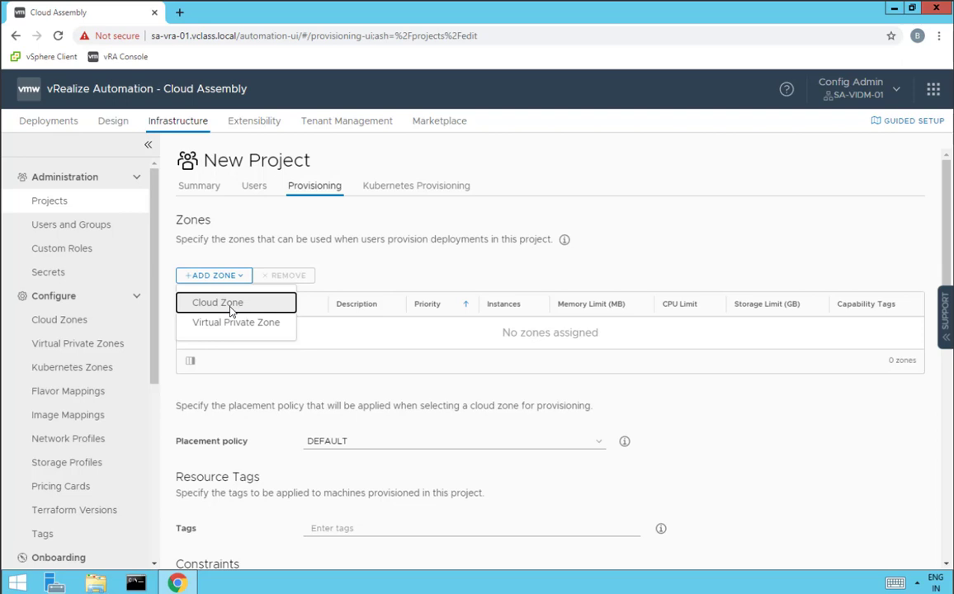
{"action": "left_click", "coordinate": [218, 303]}
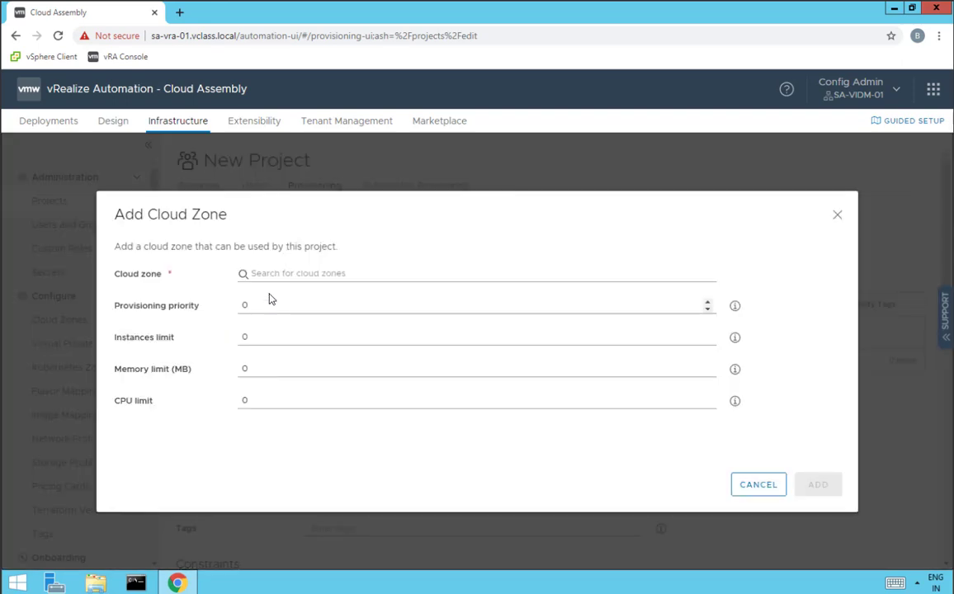
{"action": "left_click", "coordinate": [265, 277]}
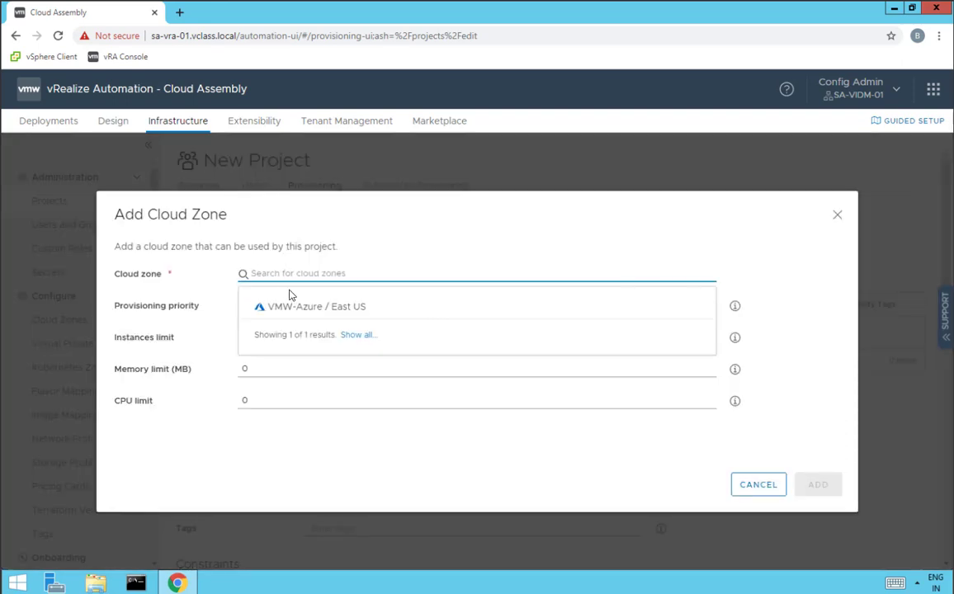
{"action": "left_click", "coordinate": [341, 307]}
{"action": "left_click", "coordinate": [816, 485]}
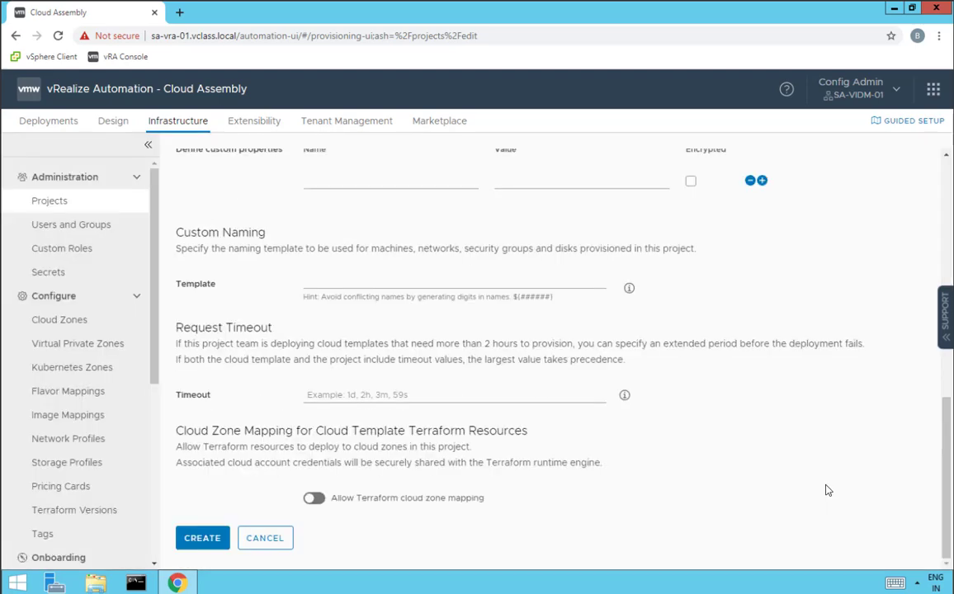
{"action": "left_click", "coordinate": [203, 544]}
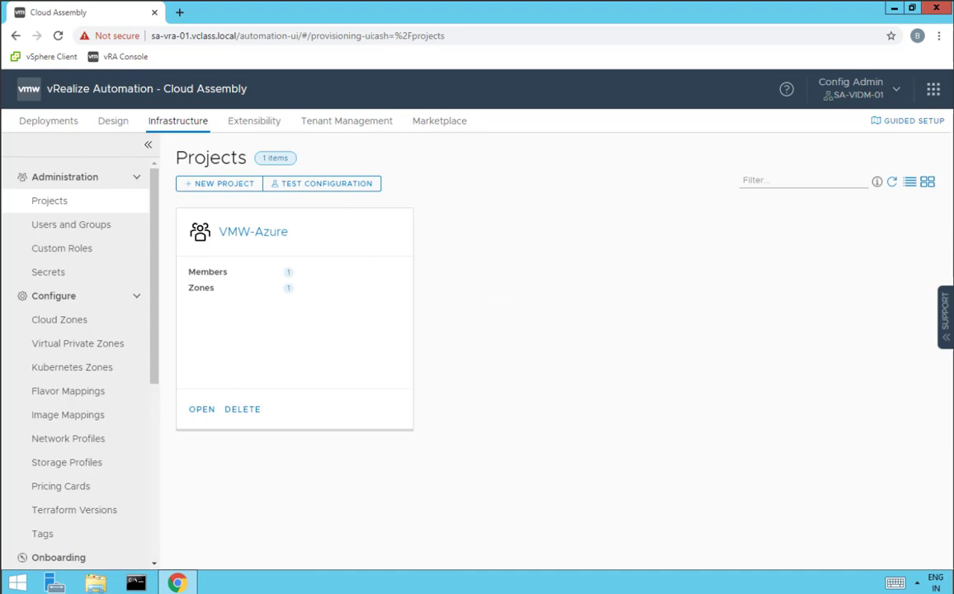
Mark 'Create a Flavor Mapping' in the checklist, then begin a new flavor mapping
{"action": "left_click_drag", "start_coordinate": [0, 165], "coordinate": [842, 125]}
{"action": "left_click_drag", "start_coordinate": [176, 326], "coordinate": [638, 324]}
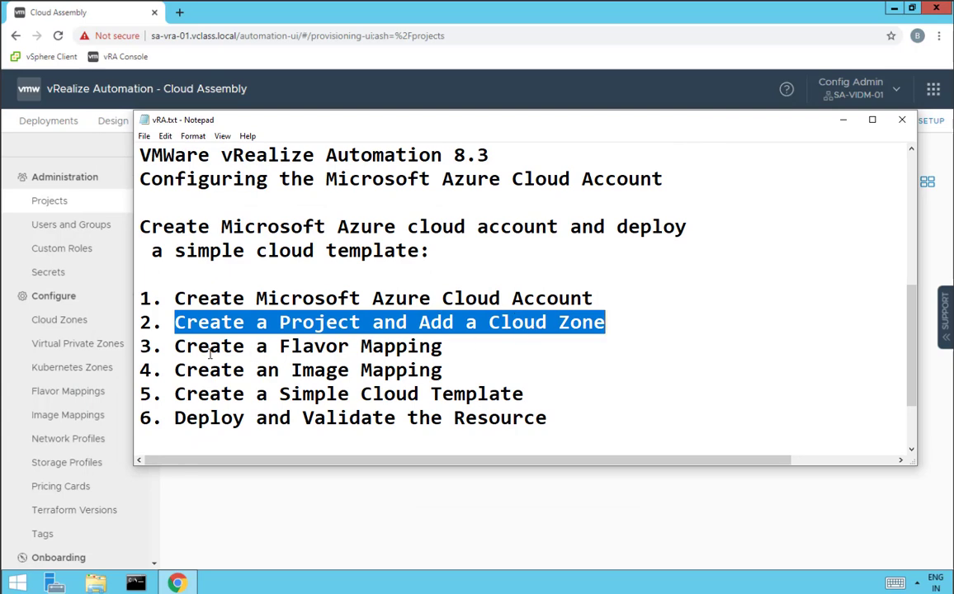
{"action": "left_click_drag", "start_coordinate": [173, 348], "coordinate": [476, 352]}
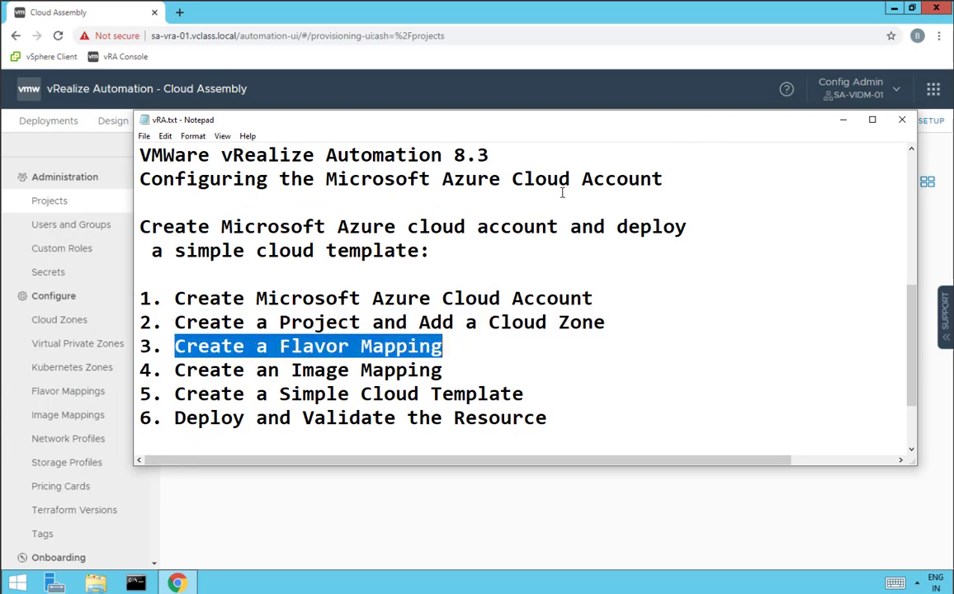
{"action": "left_click_drag", "start_coordinate": [533, 119], "coordinate": [74, 153]}
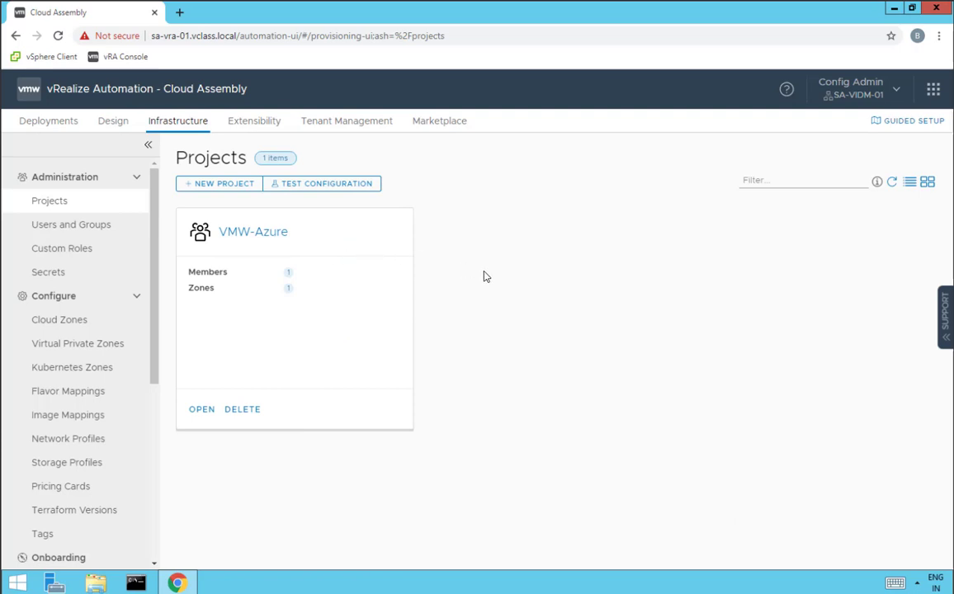
{"action": "left_click", "coordinate": [56, 393]}
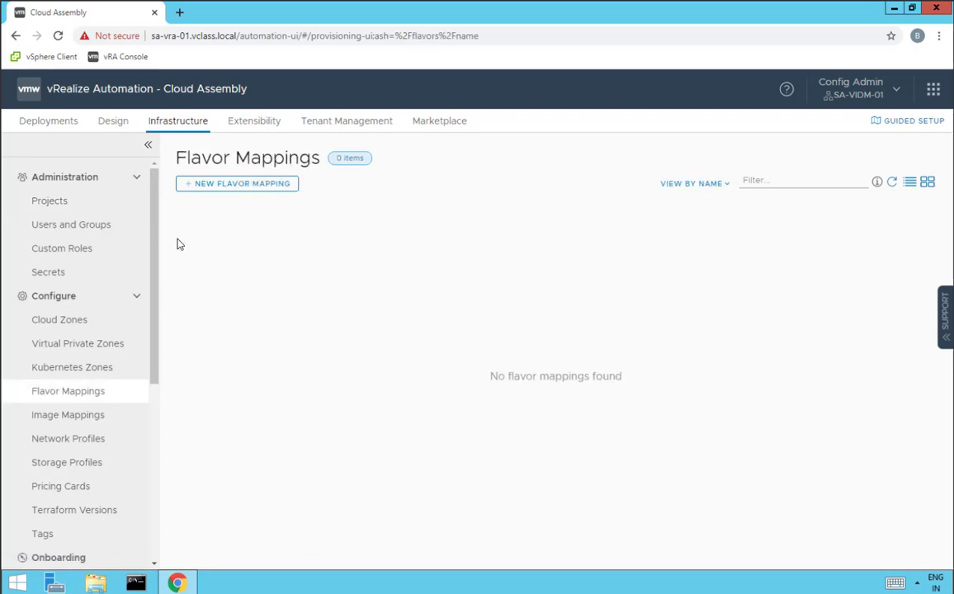
{"action": "left_click", "coordinate": [219, 185]}
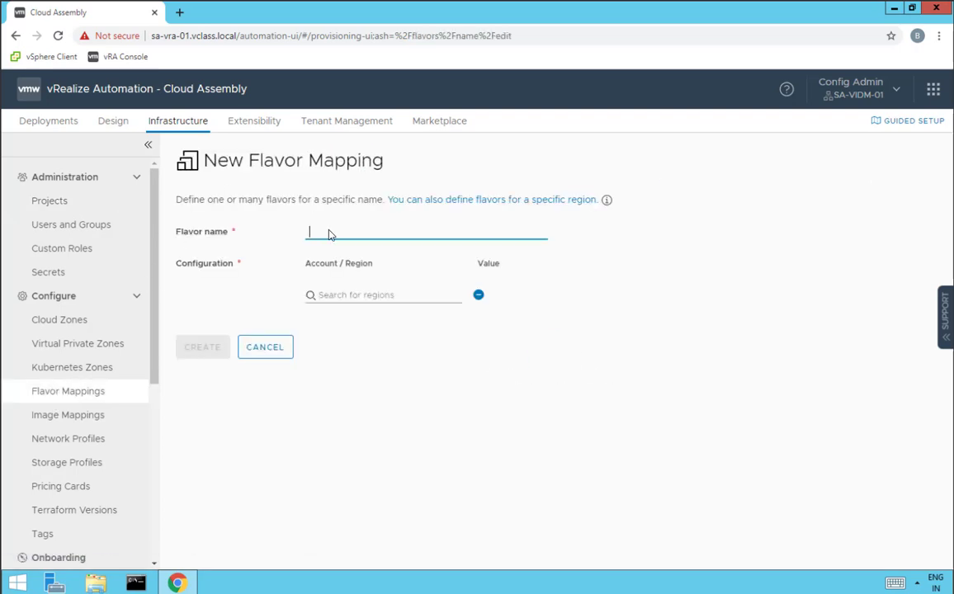
Create flavor mapping Azure-Small mapping VMW-Azure / East US to Standard_B1s, then bring back the checklist
{"action": "type", "text": "Azure-Small"}
{"action": "left_click", "coordinate": [323, 299]}
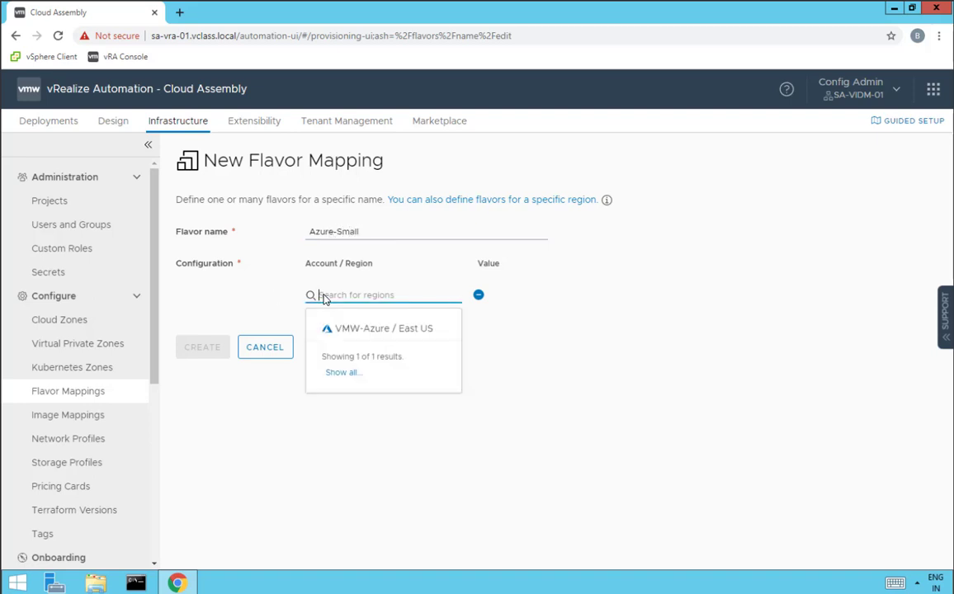
{"action": "left_click", "coordinate": [389, 330]}
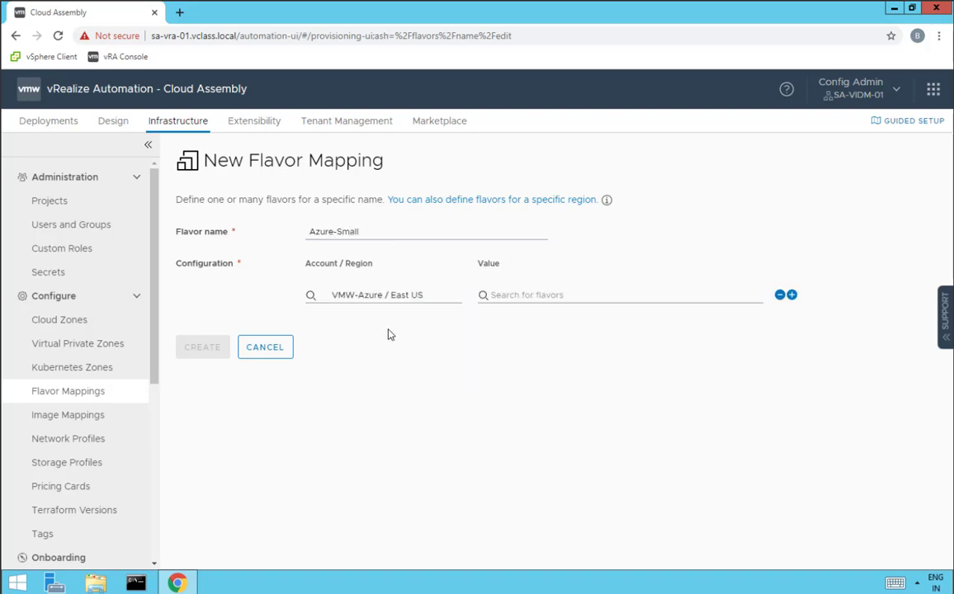
{"action": "left_click", "coordinate": [520, 299]}
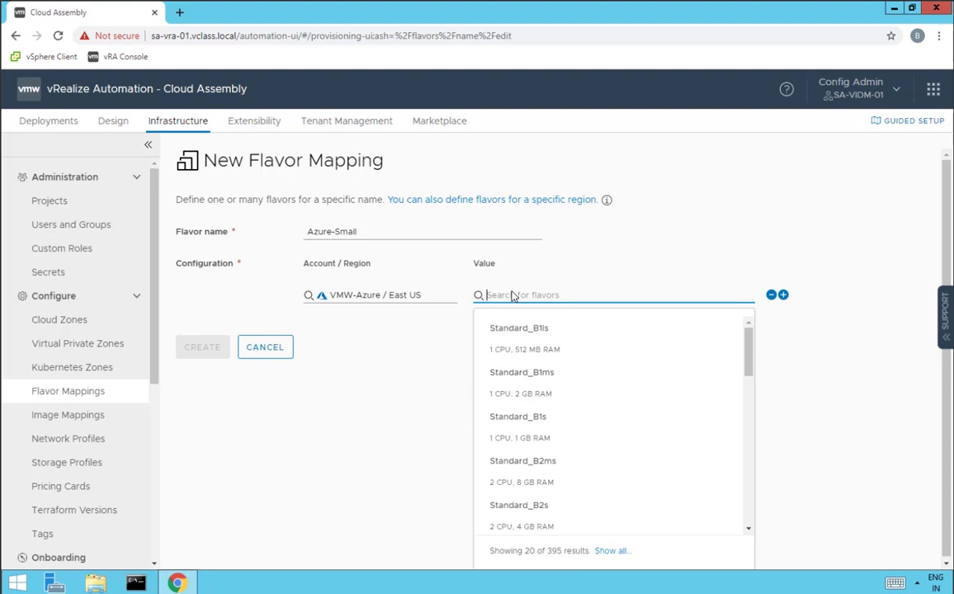
{"action": "type", "text": "B1s"}
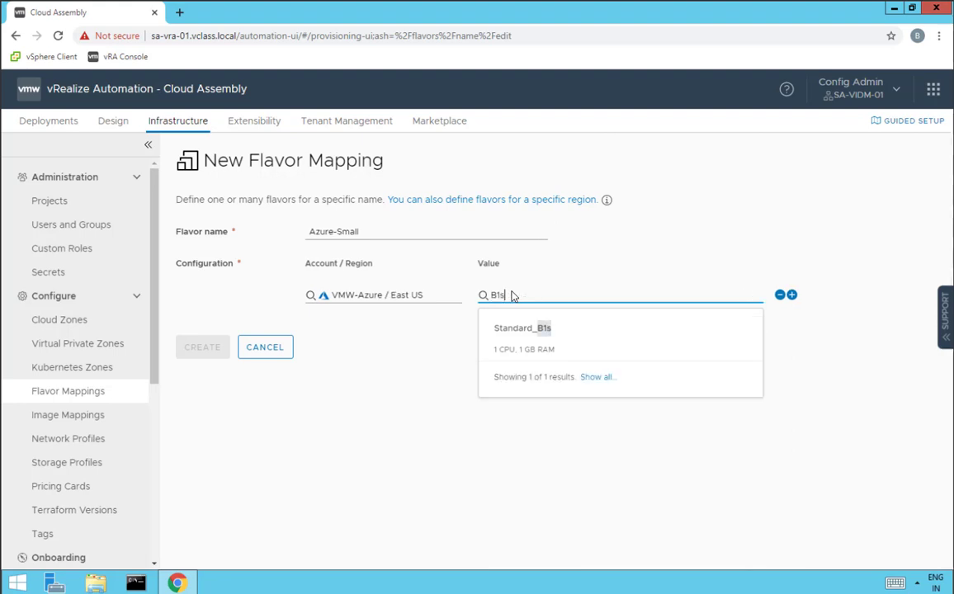
{"action": "left_click", "coordinate": [535, 330]}
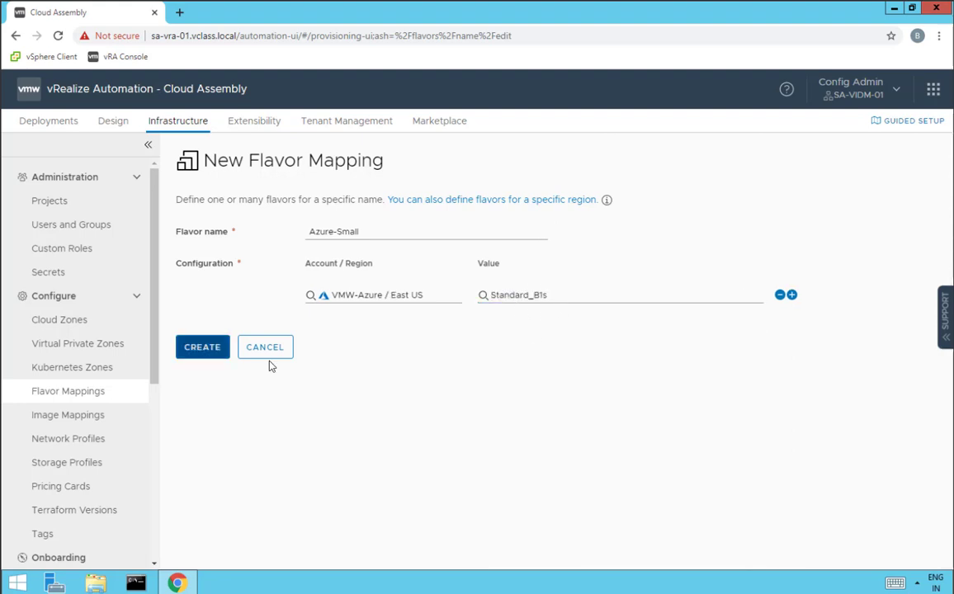
{"action": "left_click", "coordinate": [203, 348]}
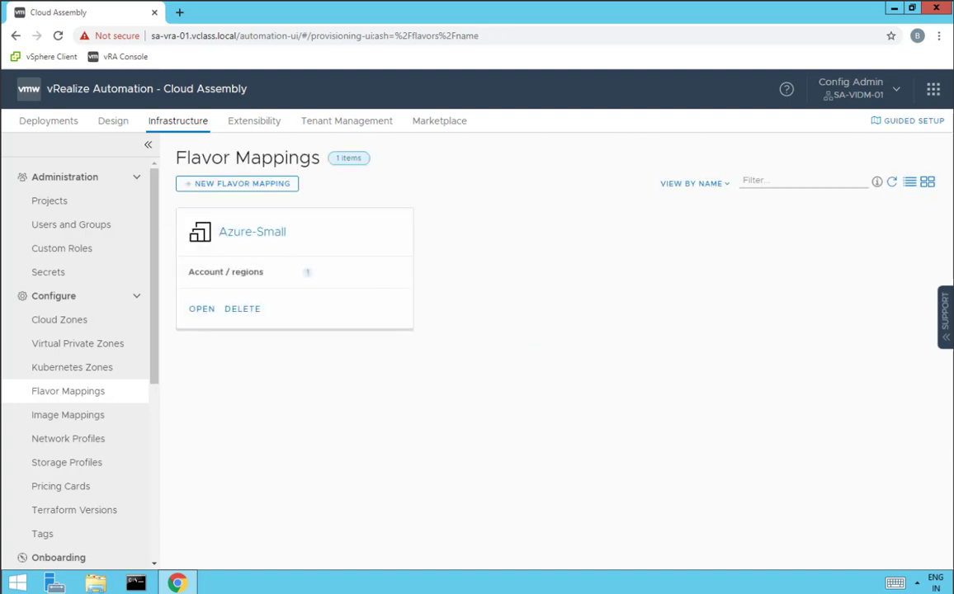
{"action": "left_click_drag", "start_coordinate": [2, 145], "coordinate": [660, 152]}
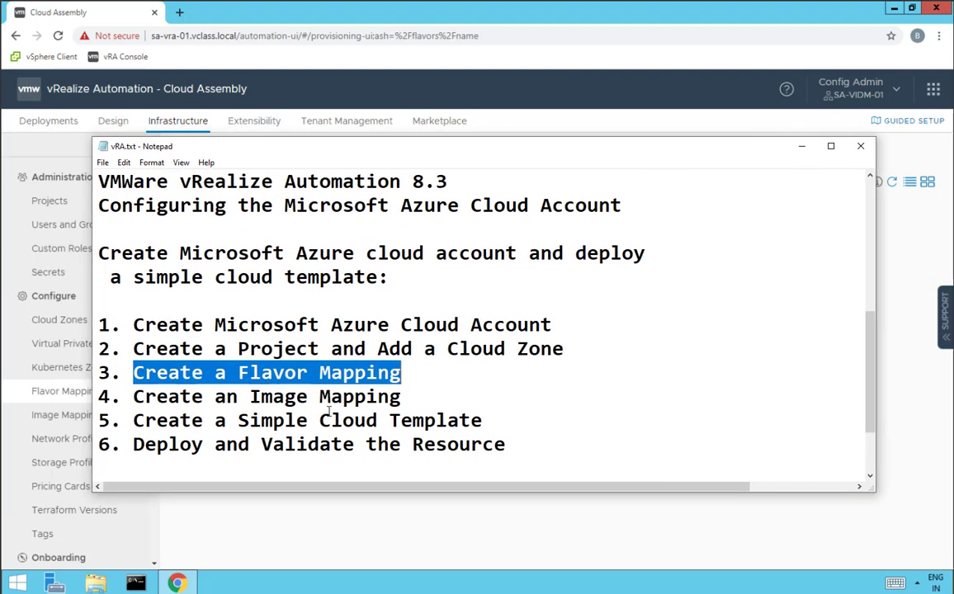
Mark 'Create an Image Mapping' in the checklist and go to Image Mappings
{"action": "left_click_drag", "start_coordinate": [403, 397], "coordinate": [98, 397]}
{"action": "left_click_drag", "start_coordinate": [520, 154], "coordinate": [2, 147]}
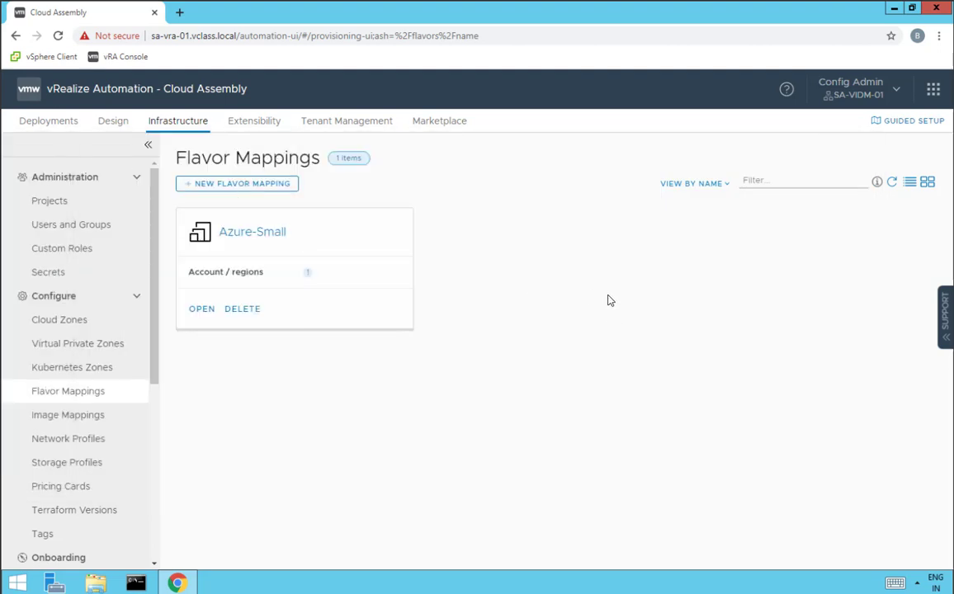
{"action": "left_click", "coordinate": [58, 421]}
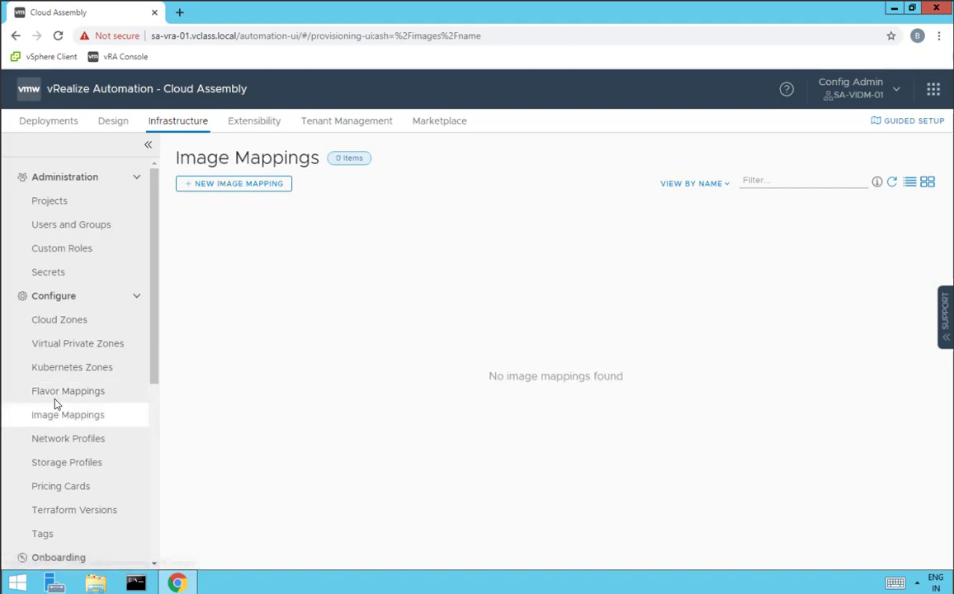
Create image mapping Azure-PhotonOS using the PhotonOS image for VMW-Azure / East US
{"action": "left_click", "coordinate": [238, 191]}
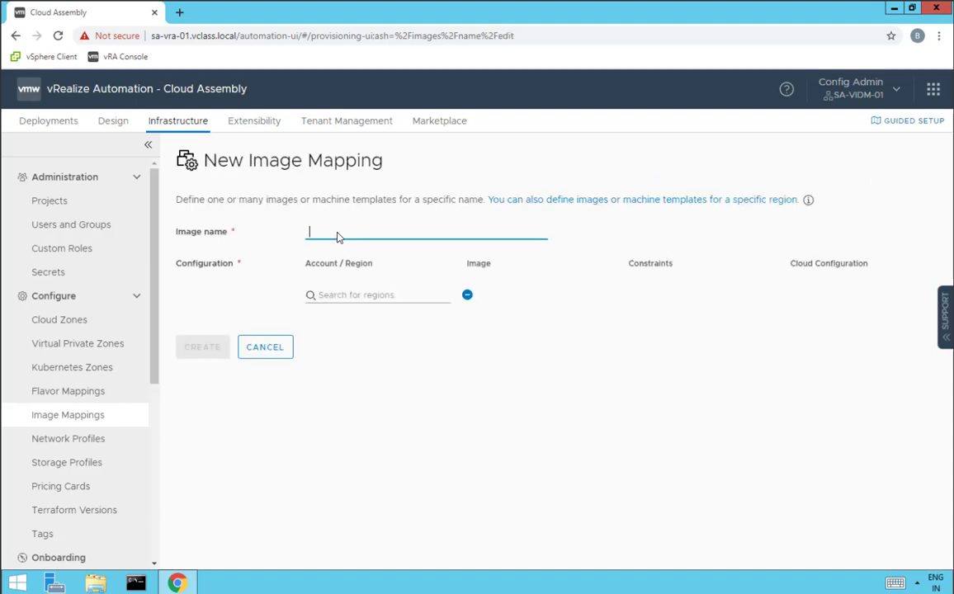
{"action": "type", "text": "Azure-PhotonOS"}
{"action": "left_click", "coordinate": [346, 297]}
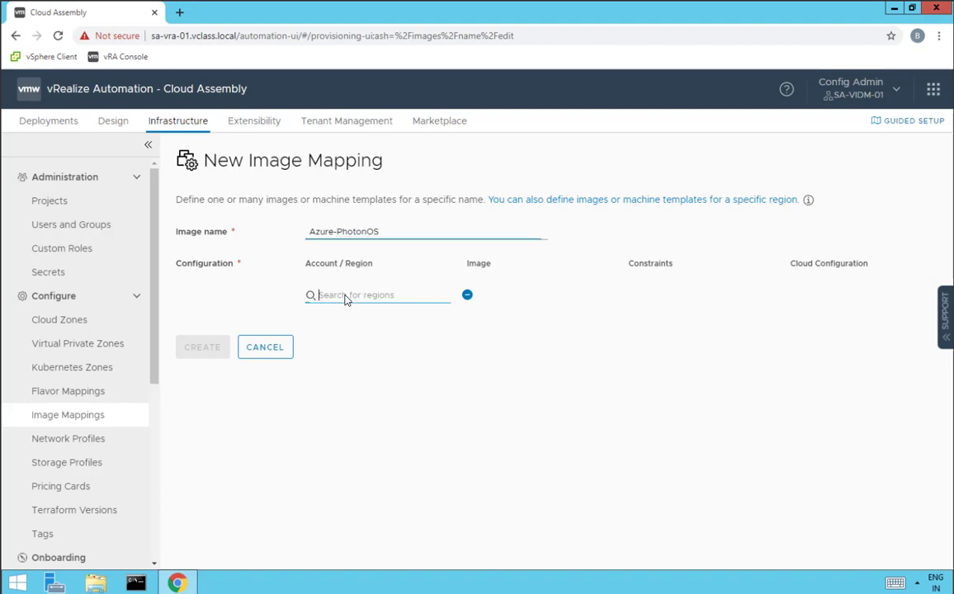
{"action": "left_click", "coordinate": [382, 330]}
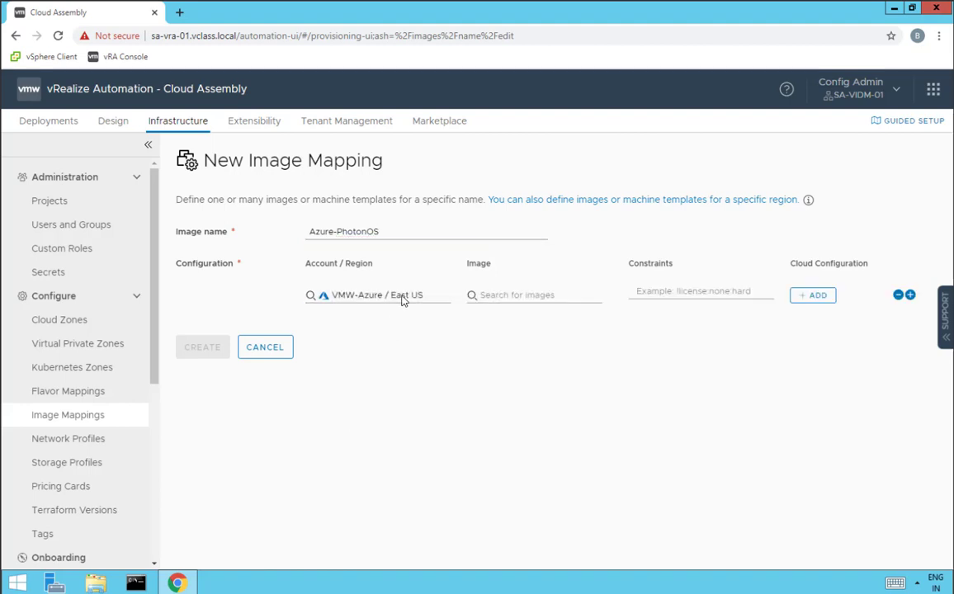
{"action": "left_click", "coordinate": [495, 297]}
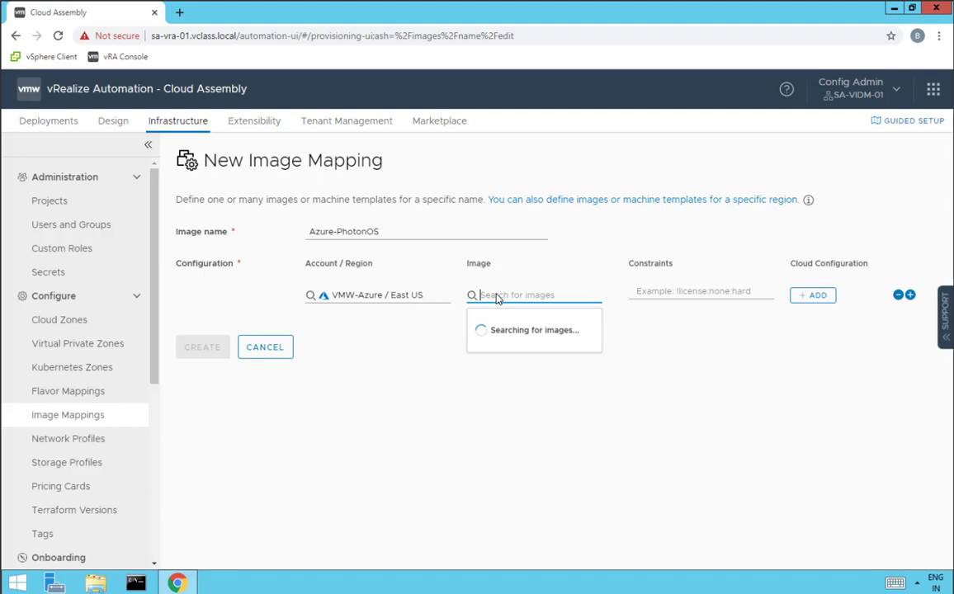
{"action": "type", "text": "Pho"}
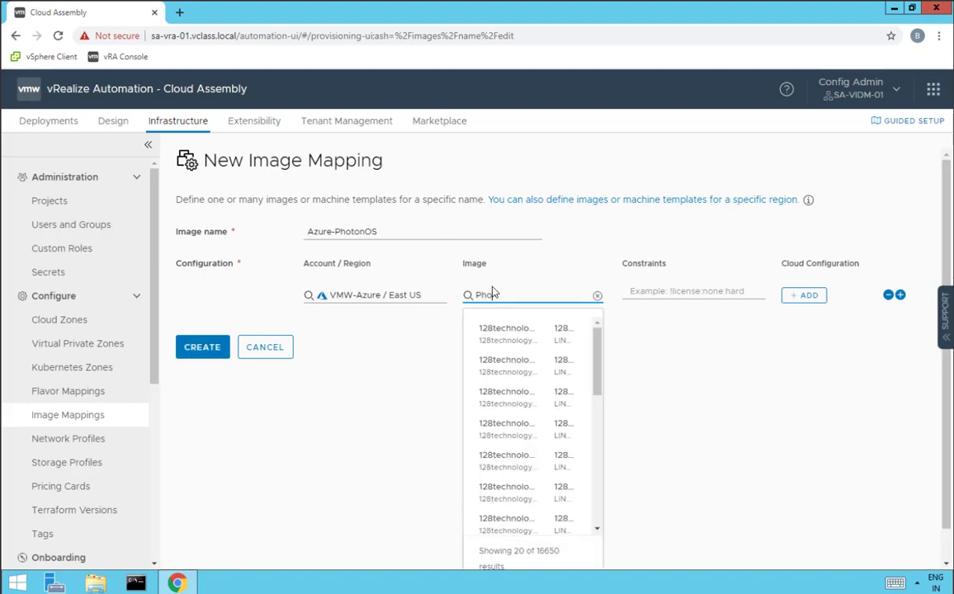
{"action": "type", "text": "tonOS"}
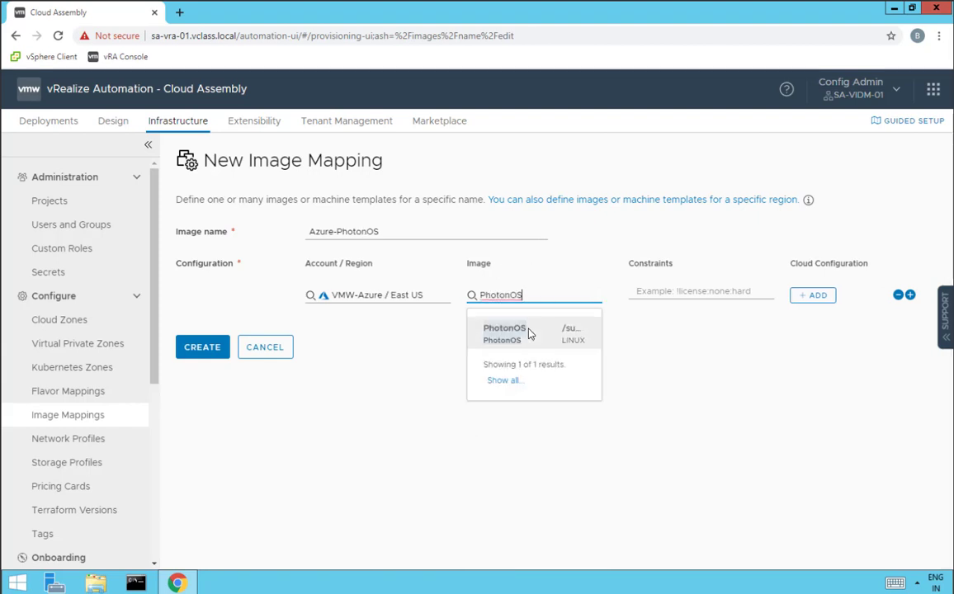
{"action": "left_click", "coordinate": [532, 332]}
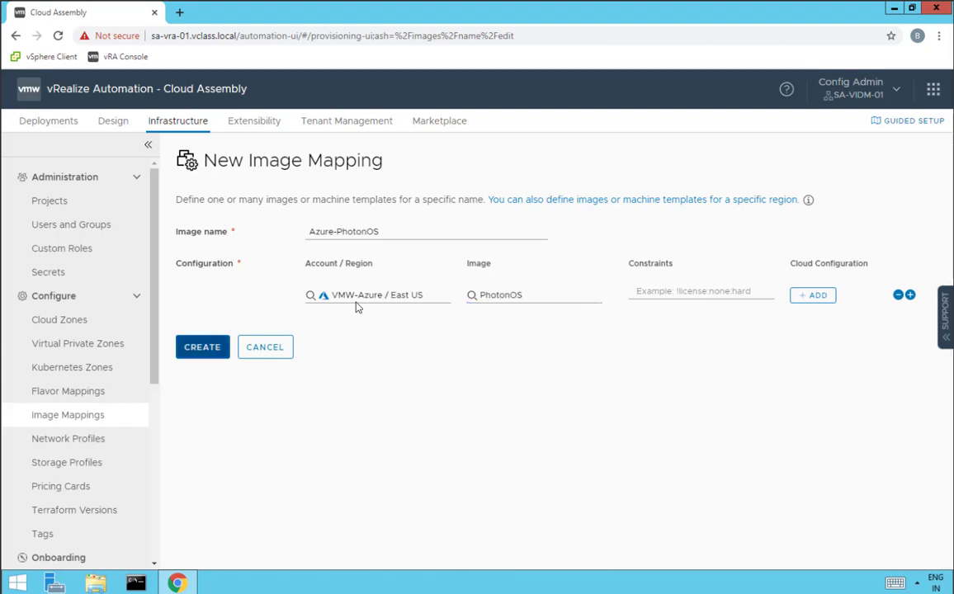
{"action": "left_click", "coordinate": [213, 348]}
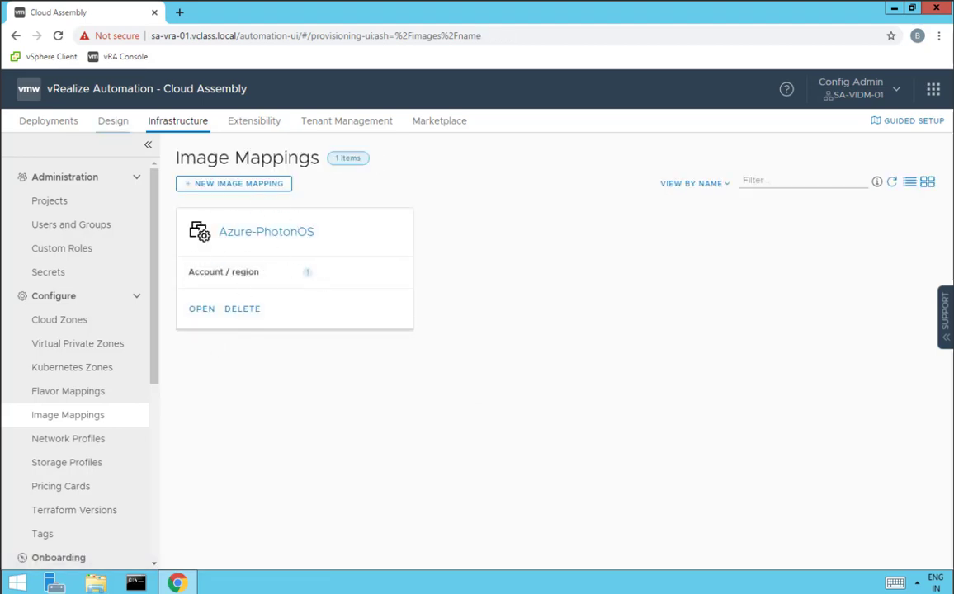
{"action": "left_click_drag", "start_coordinate": [0, 171], "coordinate": [697, 171]}
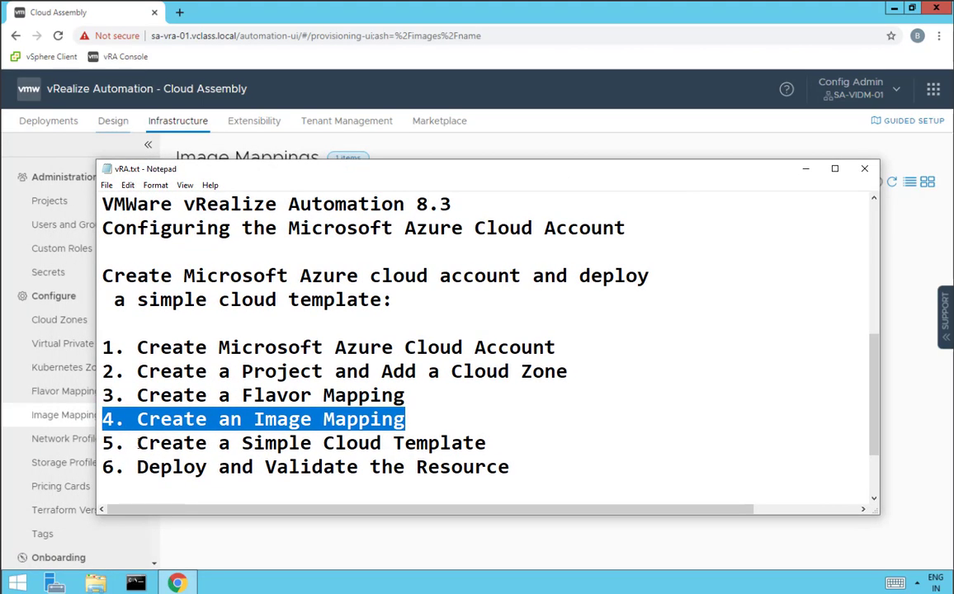
Mark the template step, then create blank cloud template Azure-PhotonOS in project VMW-Azure
{"action": "left_click_drag", "start_coordinate": [137, 444], "coordinate": [507, 443]}
{"action": "left_click_drag", "start_coordinate": [653, 171], "coordinate": [0, 171]}
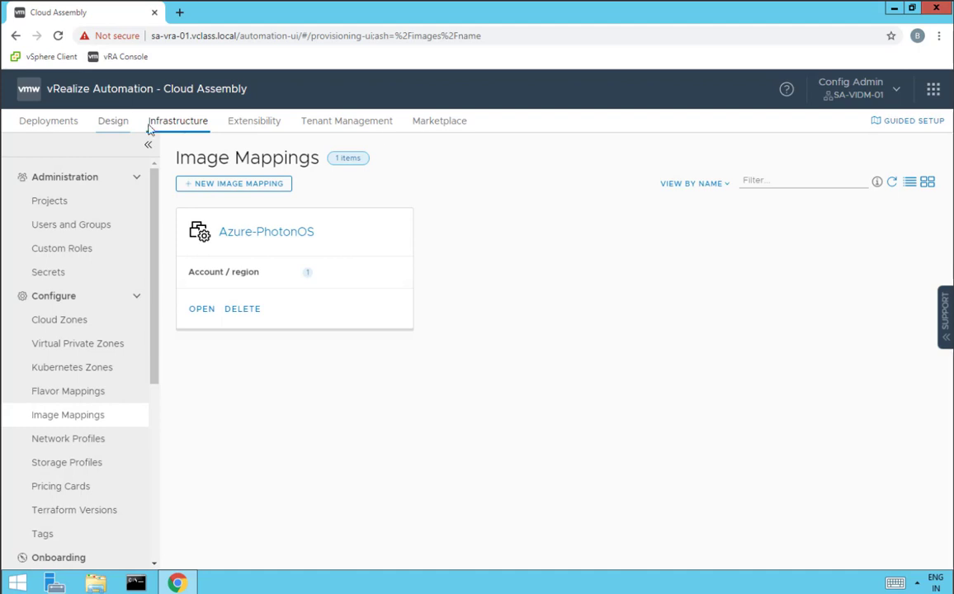
{"action": "left_click", "coordinate": [113, 124]}
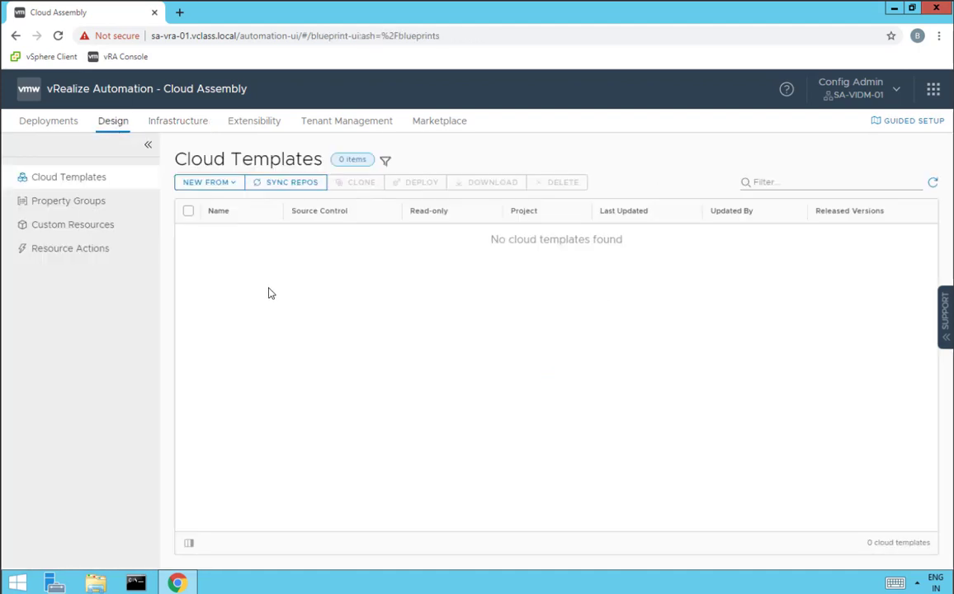
{"action": "left_click", "coordinate": [211, 184]}
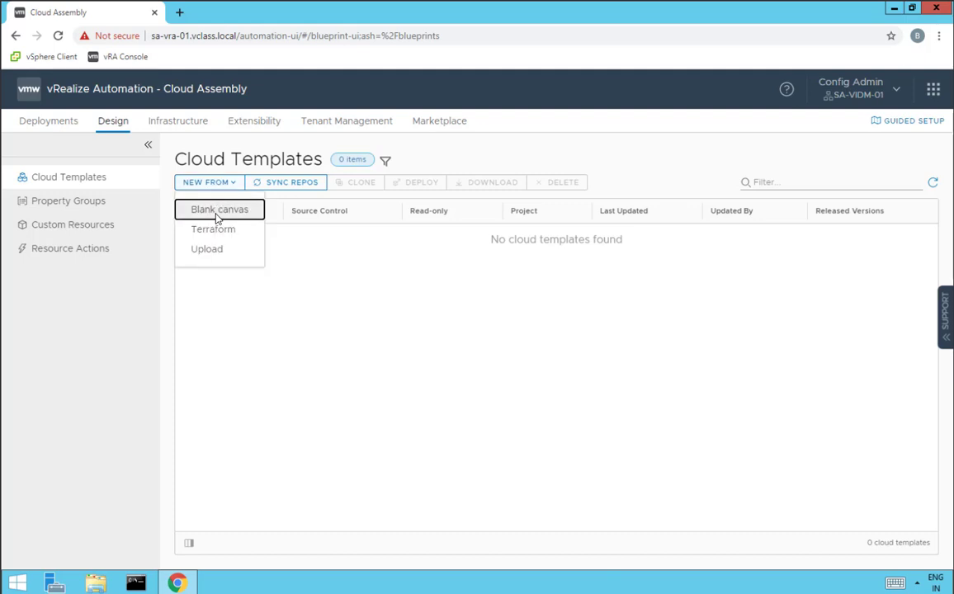
{"action": "left_click", "coordinate": [217, 212]}
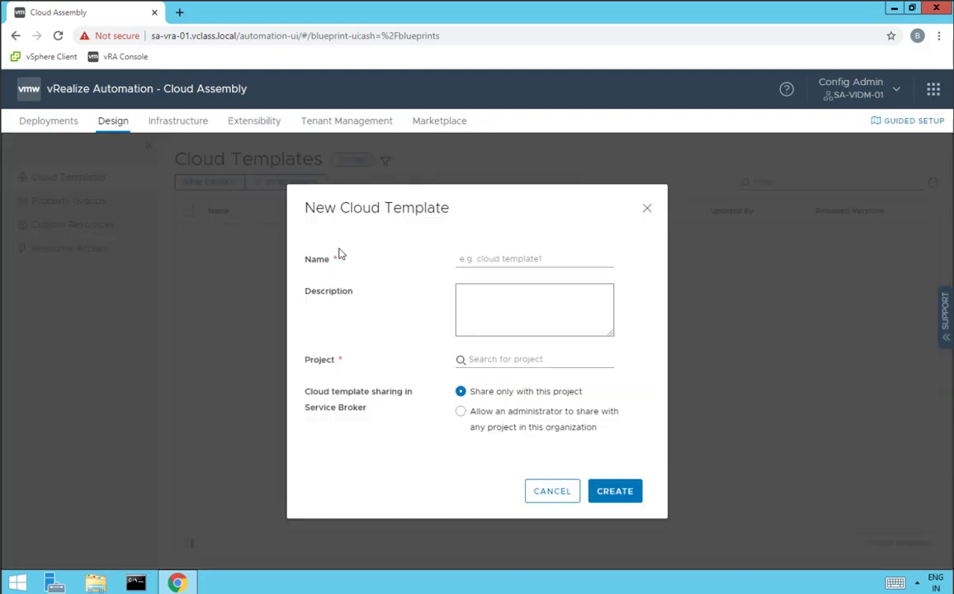
{"action": "left_click", "coordinate": [486, 262]}
{"action": "type", "text": "Azure-PhotonOS"}
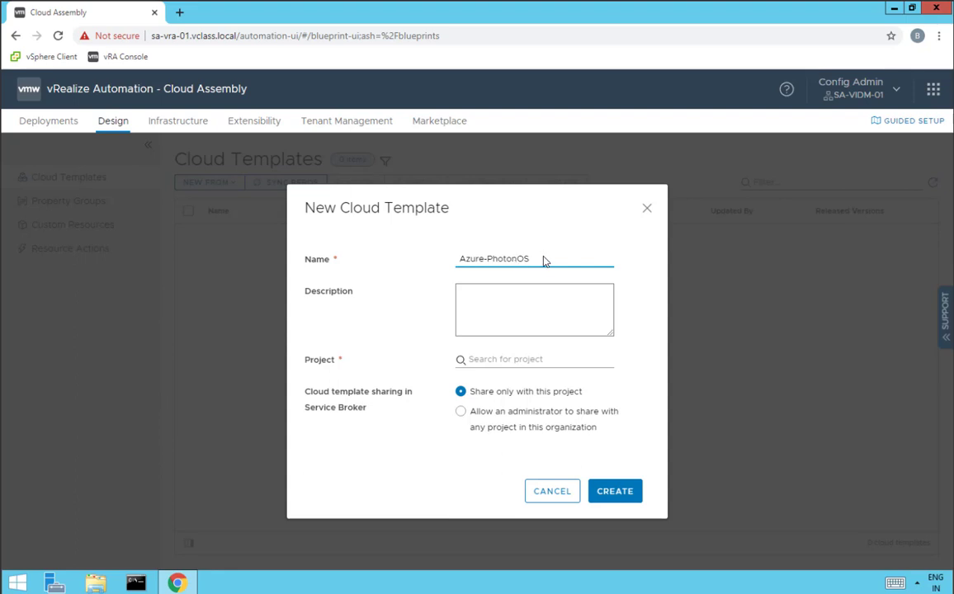
{"action": "left_click", "coordinate": [492, 362]}
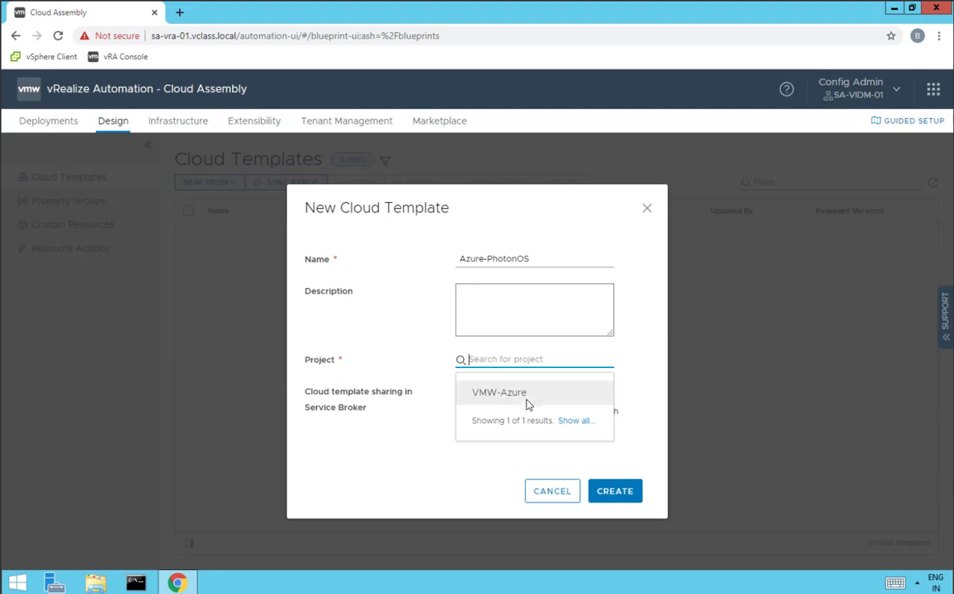
{"action": "left_click", "coordinate": [527, 397]}
{"action": "left_click", "coordinate": [618, 493]}
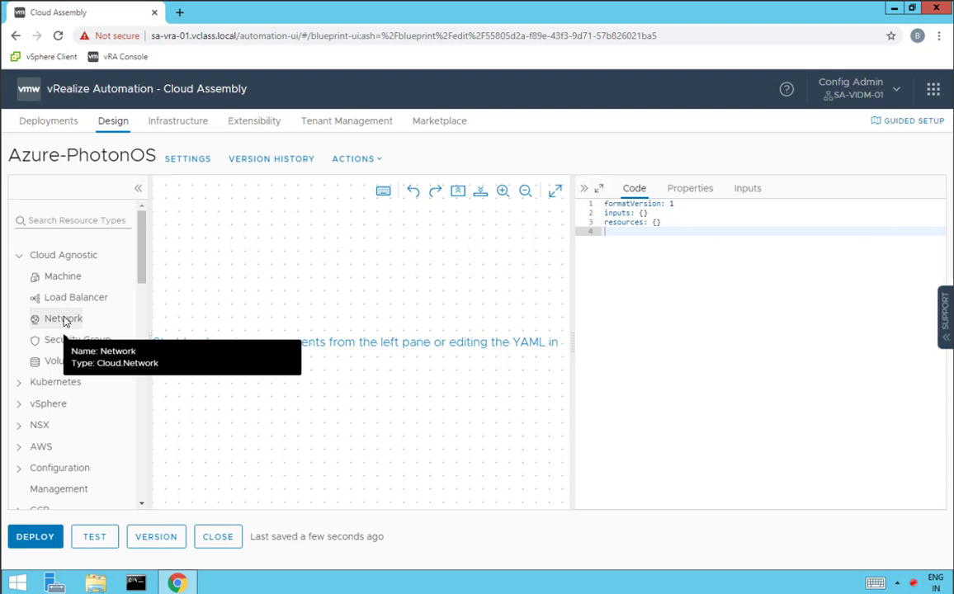
Place a Cloud_Network_1 and a Cloud_Azure_Machine_1 on the canvas and connect the machine to the network
{"action": "left_click_drag", "start_coordinate": [65, 322], "coordinate": [260, 322]}
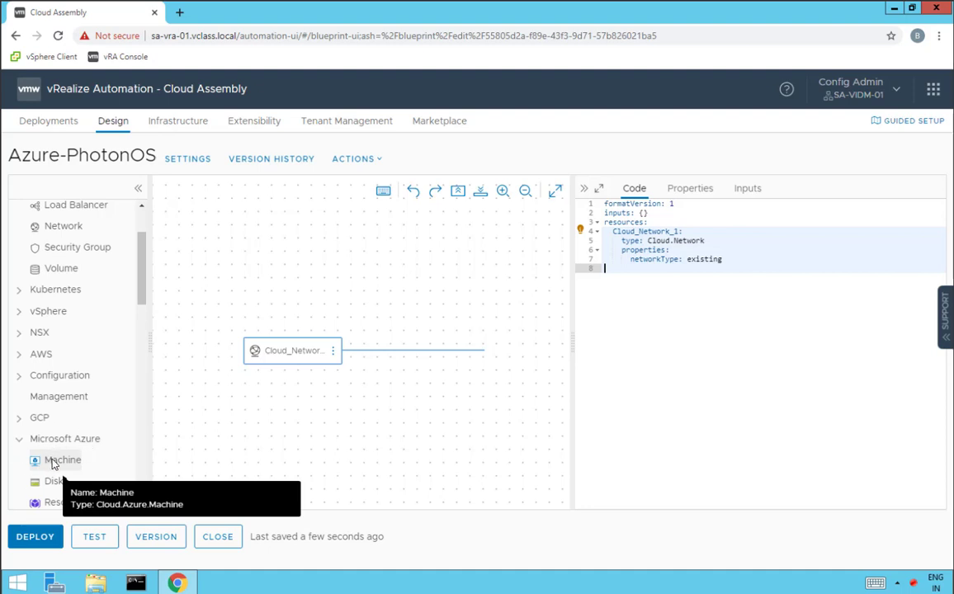
{"action": "left_click_drag", "start_coordinate": [51, 465], "coordinate": [376, 380]}
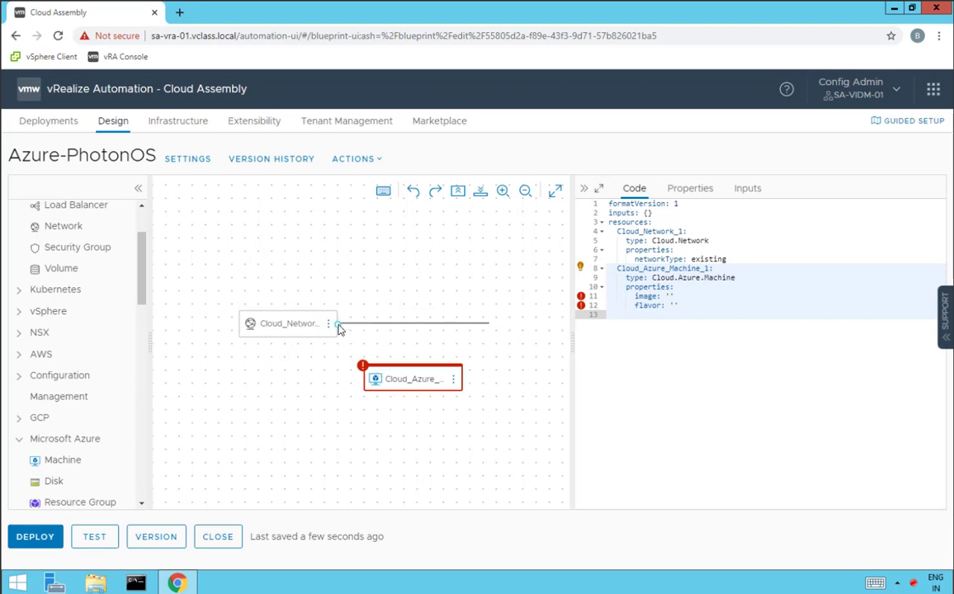
{"action": "left_click_drag", "start_coordinate": [339, 329], "coordinate": [396, 376]}
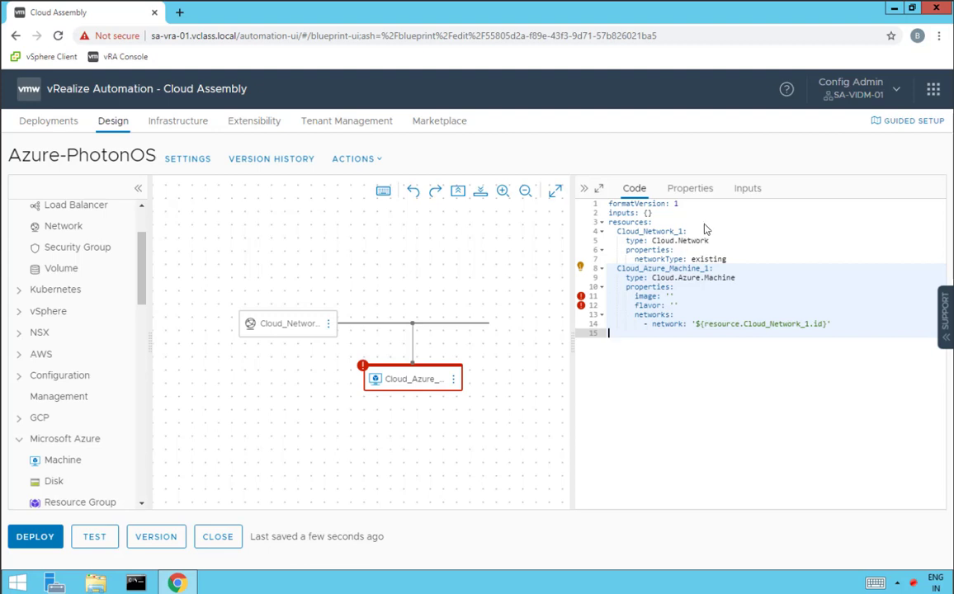
Set Cloud_Azure_Machine_1's image to Azure-PhotonOS and its flavor to Azure-Small in the code
{"action": "left_click", "coordinate": [669, 298]}
{"action": "key", "text": "ctrl+space"}
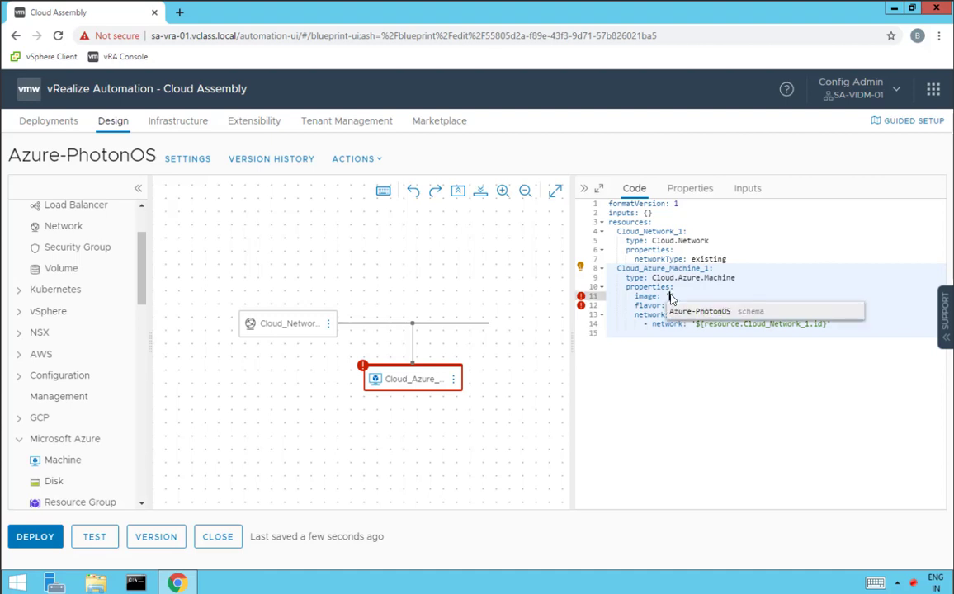
{"action": "left_click", "coordinate": [712, 316]}
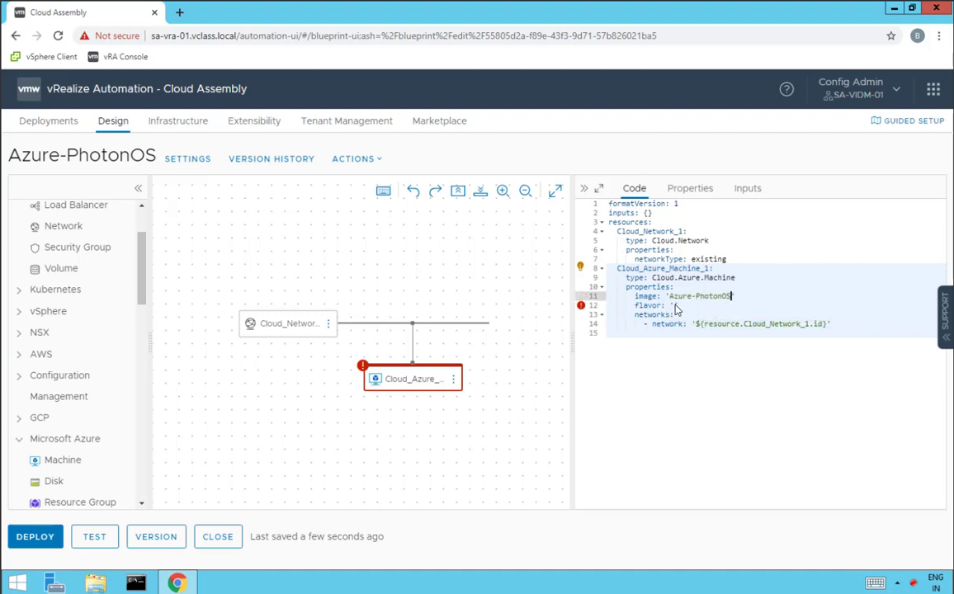
{"action": "left_click", "coordinate": [674, 305]}
{"action": "key", "text": "ctrl+space"}
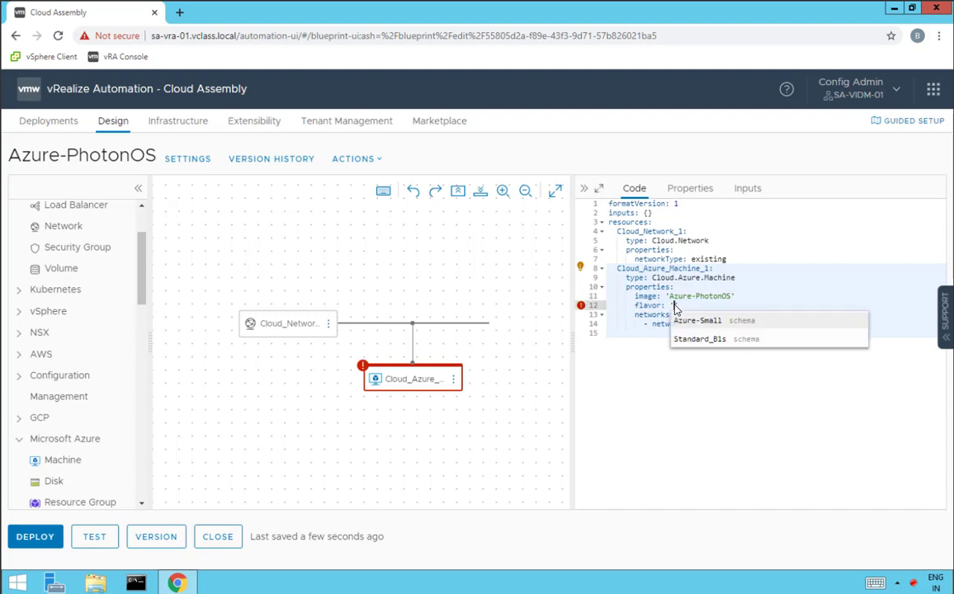
{"action": "left_click", "coordinate": [719, 324]}
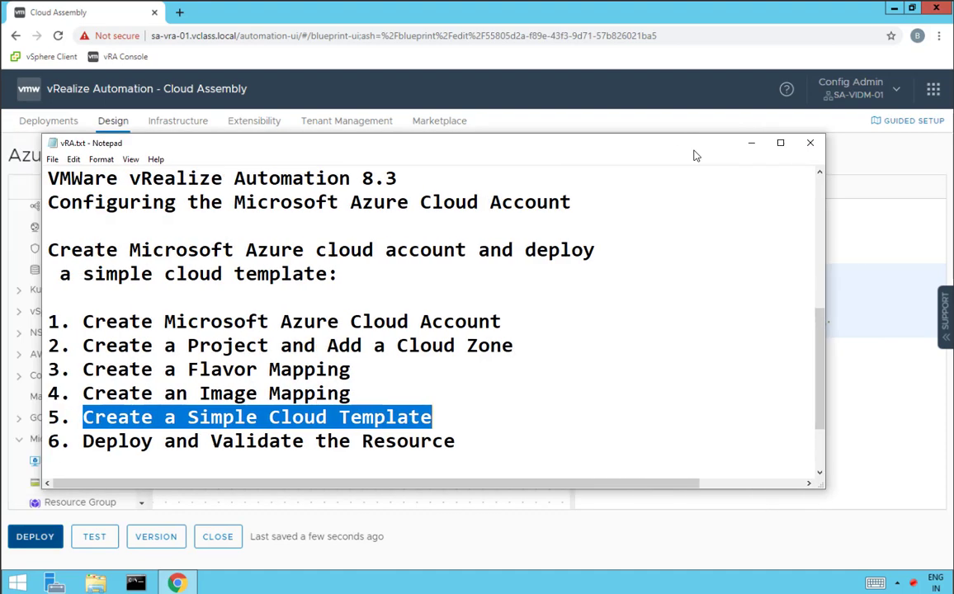
Highlight steps 5 and 6 (deploy and validate) in the Notepad checklist
{"action": "left_click", "coordinate": [240, 429]}
{"action": "left_click_drag", "start_coordinate": [596, 424], "coordinate": [673, 437]}
{"action": "left_click", "coordinate": [182, 448]}
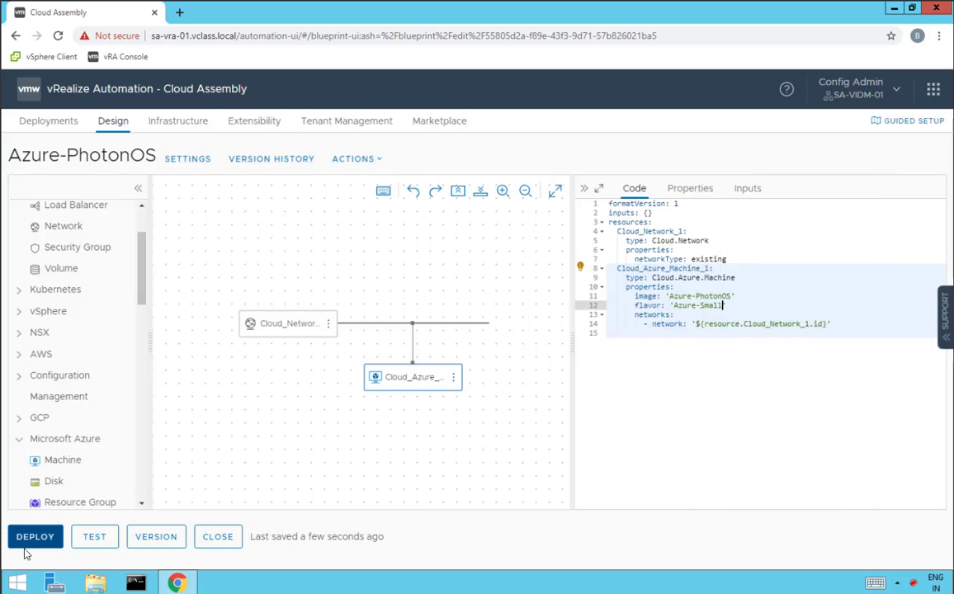
Deploy the template under the name 'Azure-PhotonOS' and open its machine in the Azure console
{"action": "left_click", "coordinate": [41, 545]}
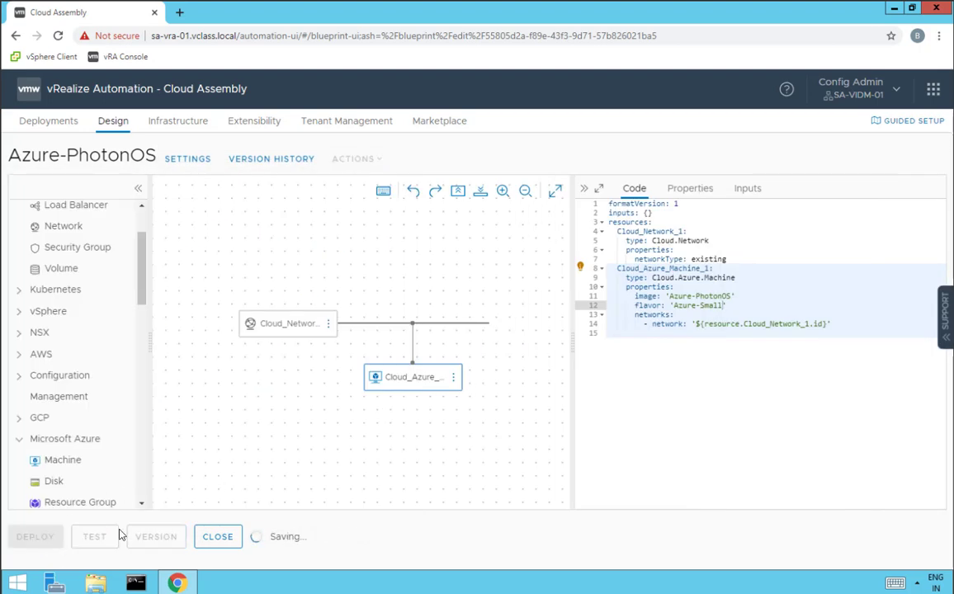
{"action": "type", "text": "A"}
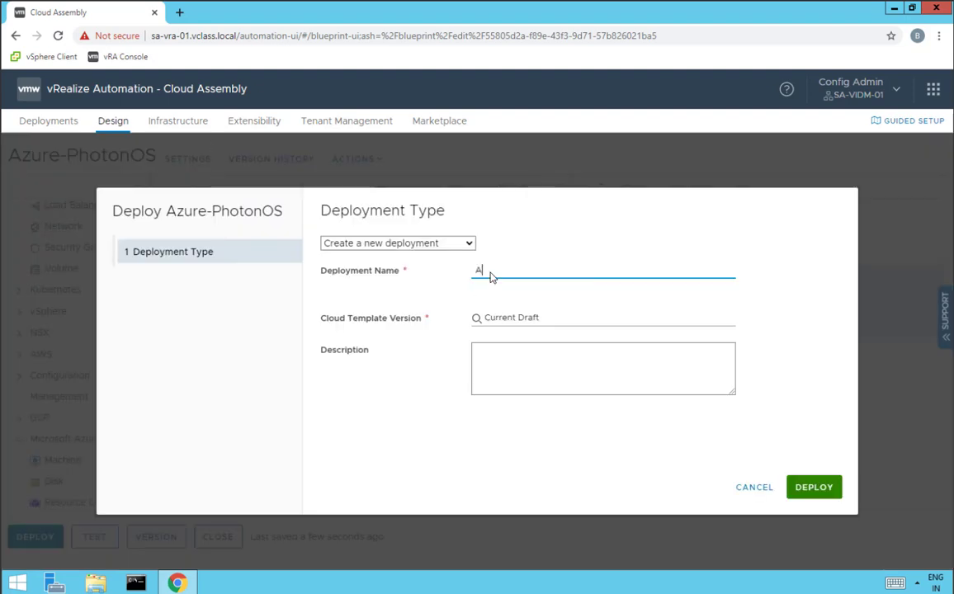
{"action": "type", "text": "zure-PhotonOS"}
{"action": "left_click", "coordinate": [806, 488]}
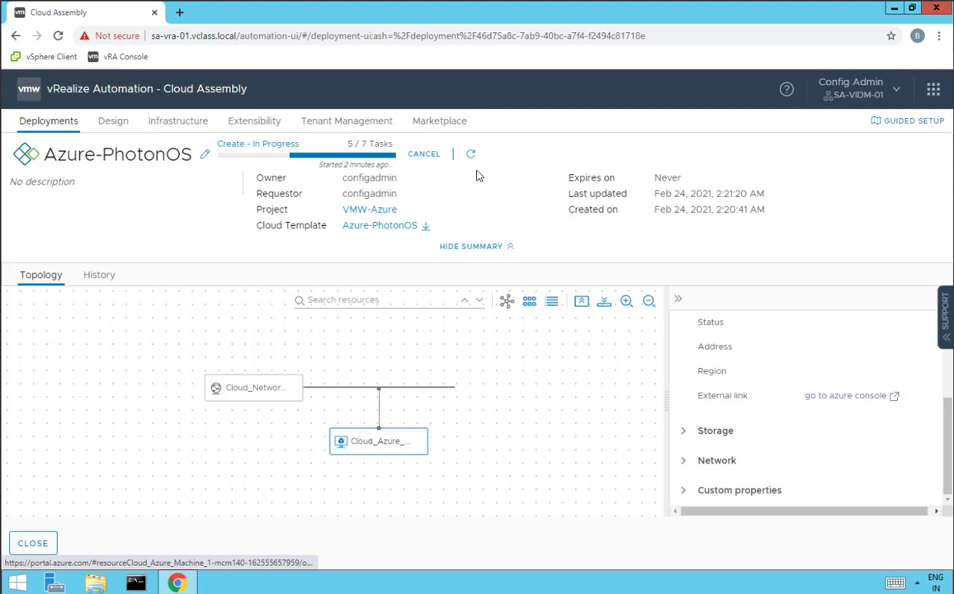
{"action": "left_click", "coordinate": [851, 398]}
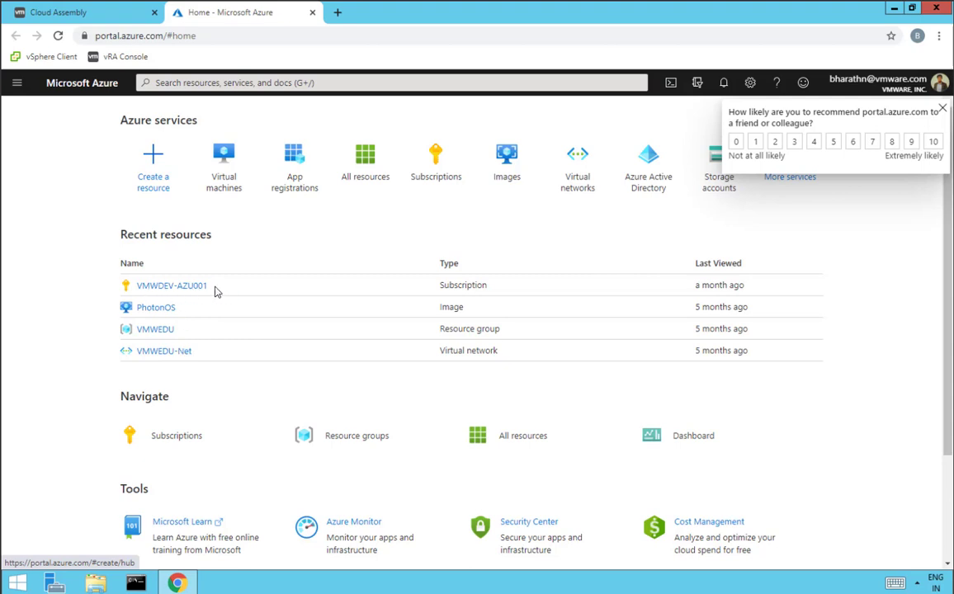
Open the Azure Virtual machines list to see Cloud-Azure-Machine-1 running in East US
{"action": "left_click", "coordinate": [229, 192]}
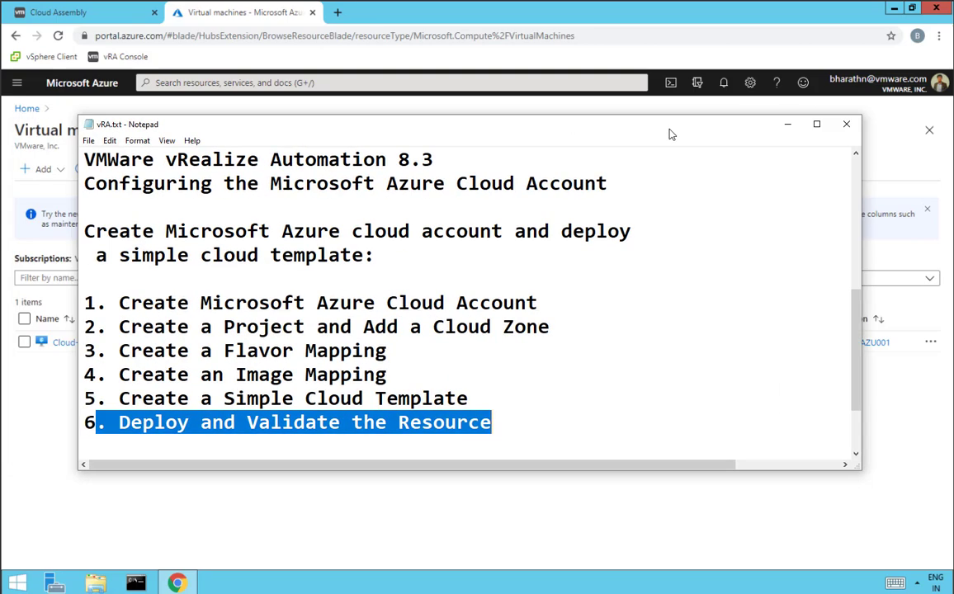
Review checklist steps 1 through 6 and the product title in vRA.txt, then minimize Notepad
{"action": "left_click_drag", "start_coordinate": [130, 303], "coordinate": [527, 303]}
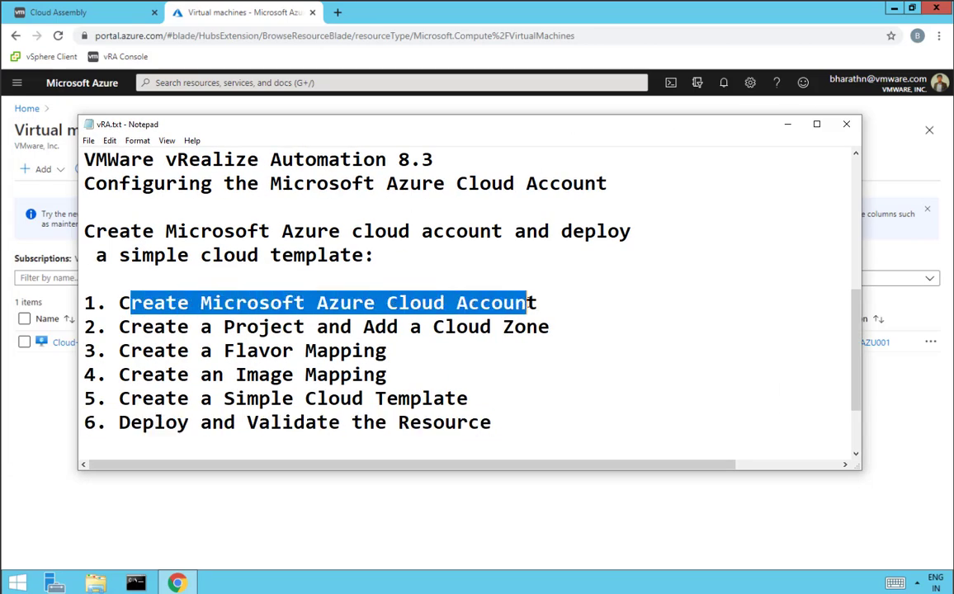
{"action": "left_click", "coordinate": [203, 306]}
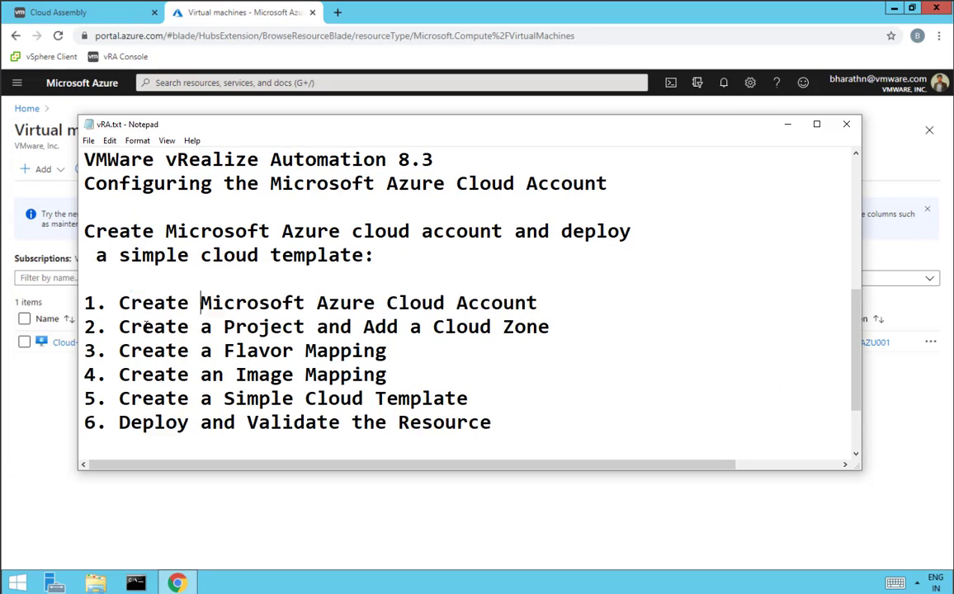
{"action": "left_click_drag", "start_coordinate": [131, 327], "coordinate": [527, 328]}
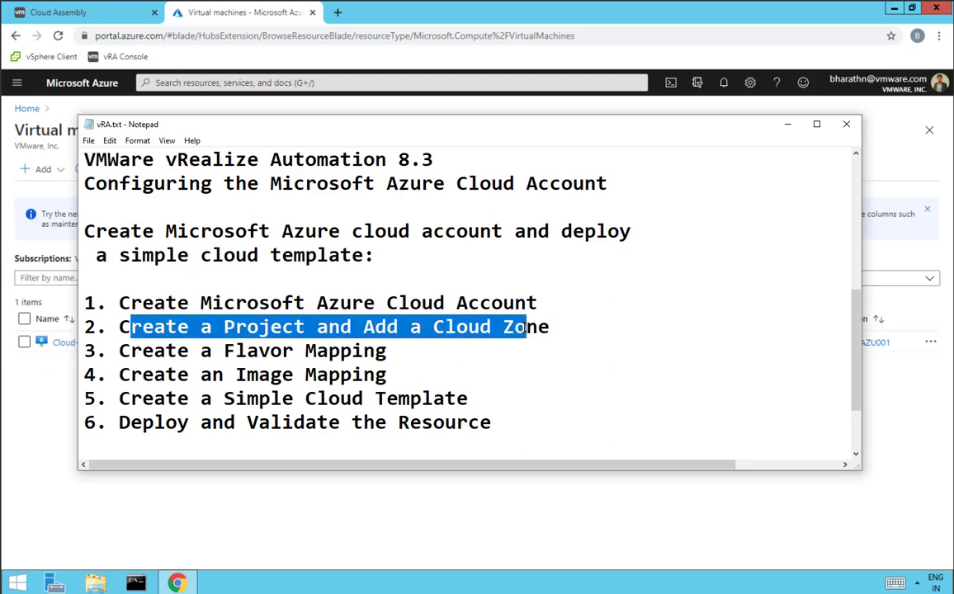
{"action": "left_click_drag", "start_coordinate": [167, 351], "coordinate": [375, 351]}
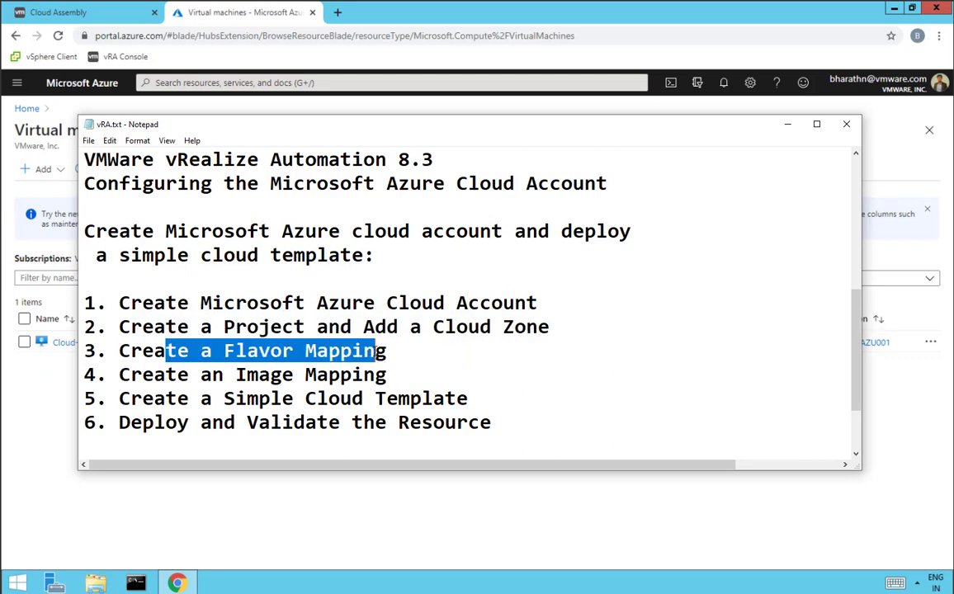
{"action": "left_click_drag", "start_coordinate": [213, 376], "coordinate": [352, 376]}
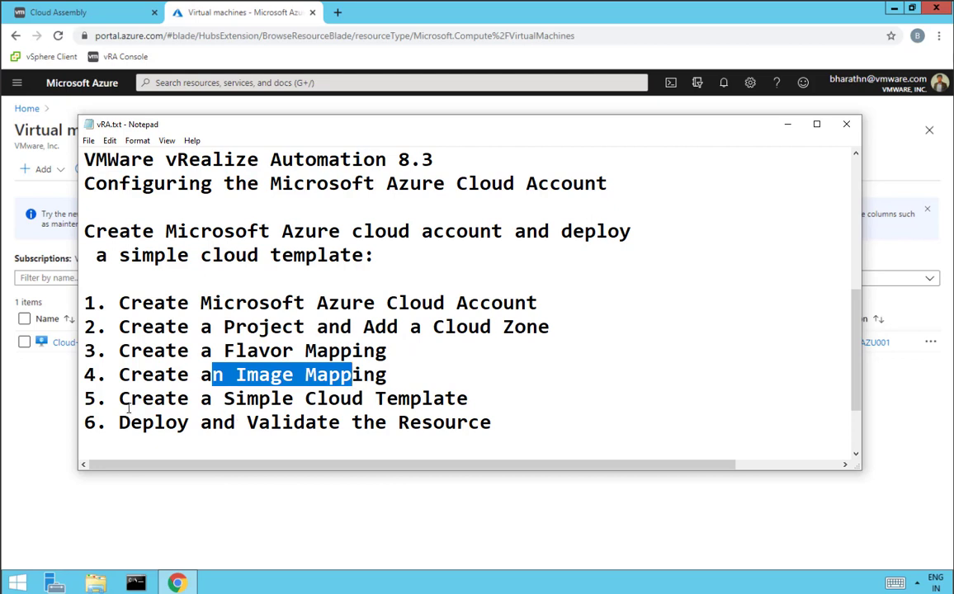
{"action": "left_click_drag", "start_coordinate": [117, 399], "coordinate": [422, 400]}
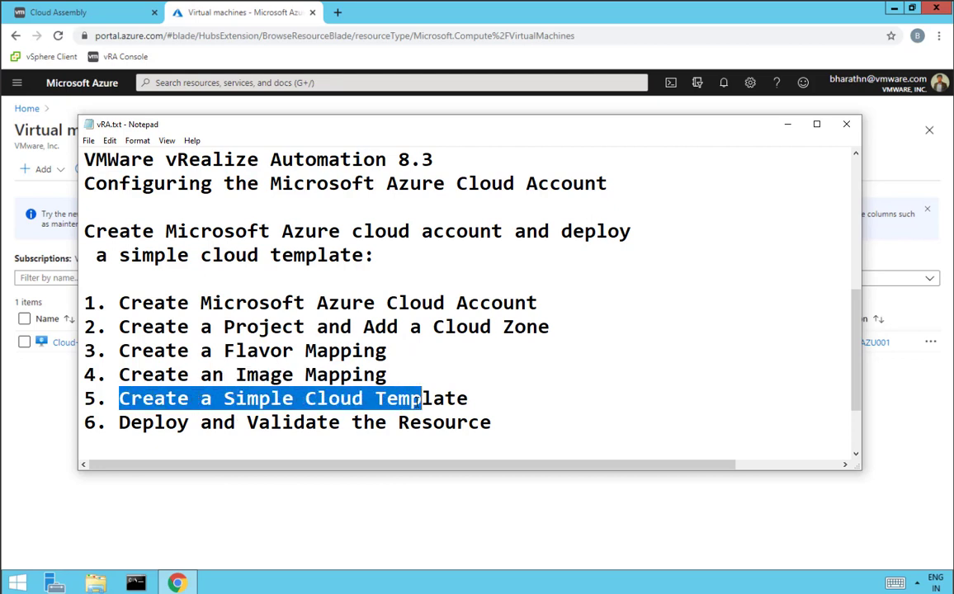
{"action": "left_click_drag", "start_coordinate": [131, 423], "coordinate": [446, 423]}
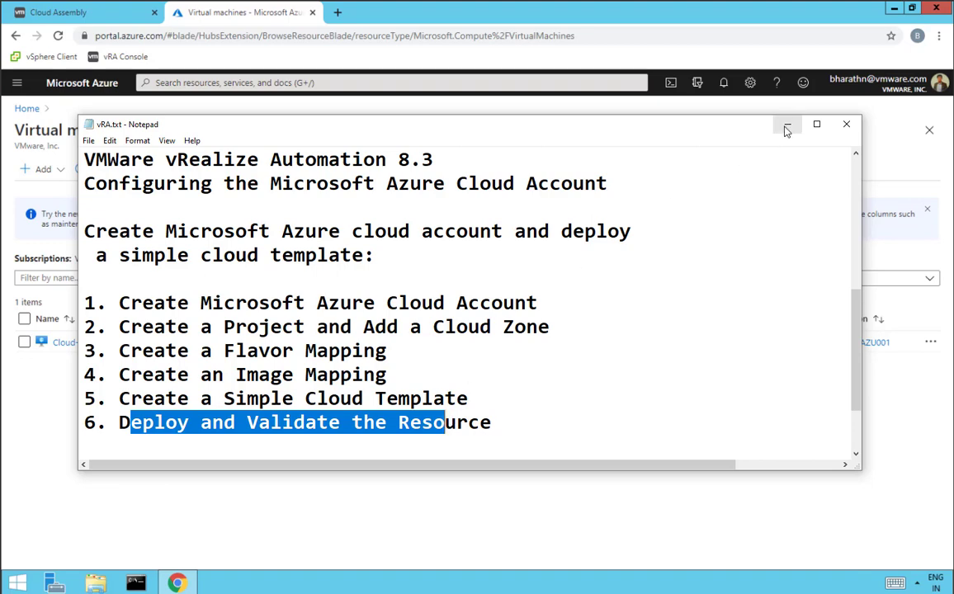
{"action": "left_click_drag", "start_coordinate": [168, 159], "coordinate": [477, 163]}
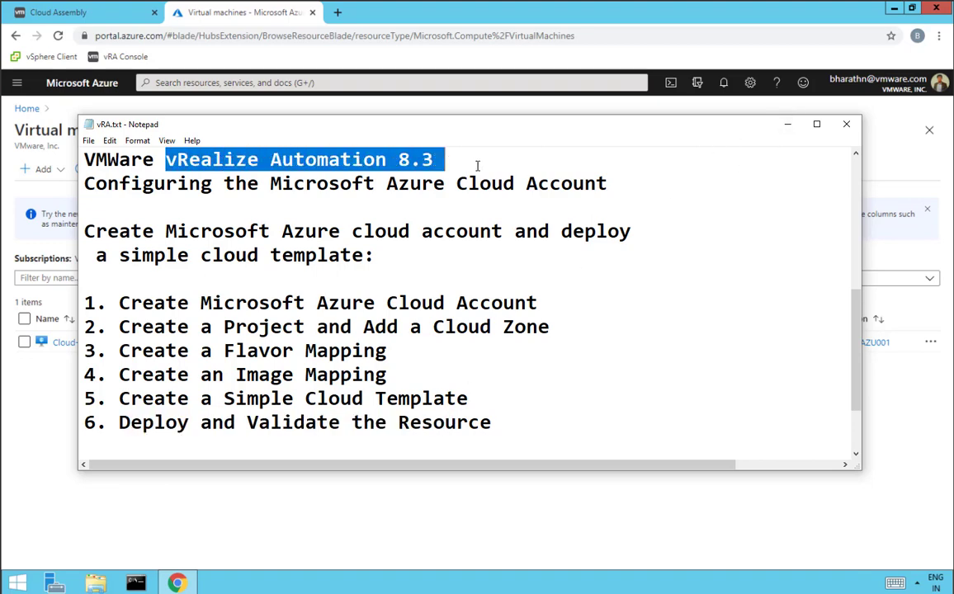
{"action": "left_click", "coordinate": [788, 124]}
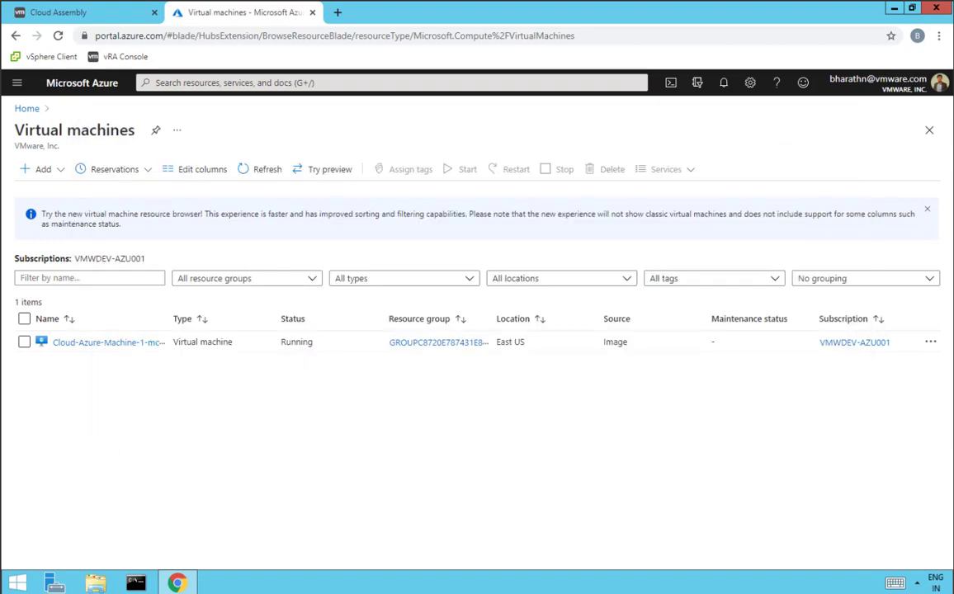